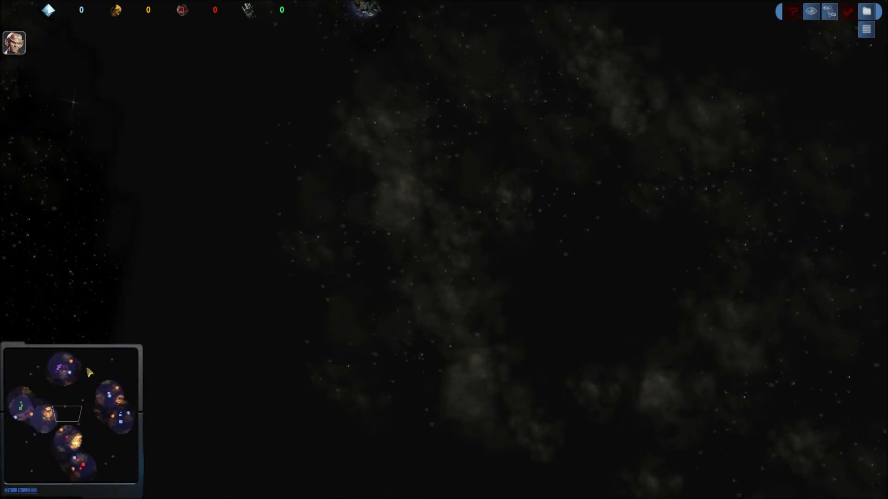
- Jump the camera via the minimap to the top planet's starting base
click(62, 369)
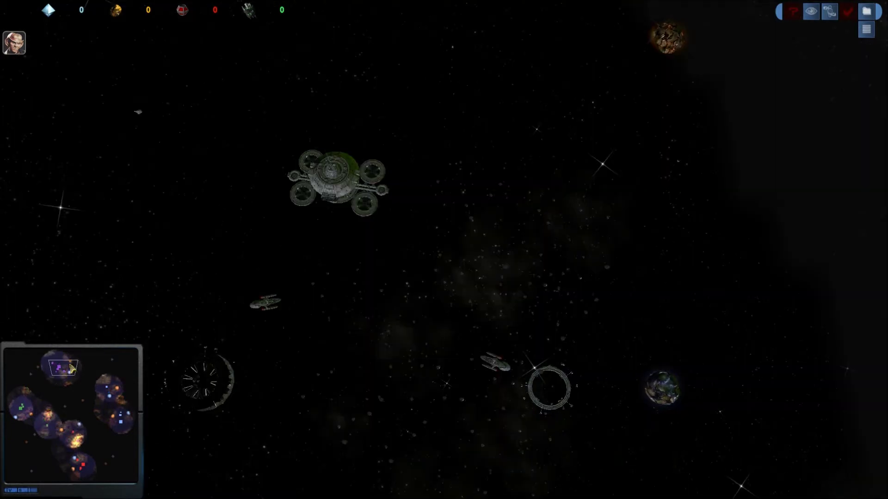
- Inspect USS Kalam and USS Bardeen, then jump to the green starbase T'sau Prime
key(Left)
key(Down)
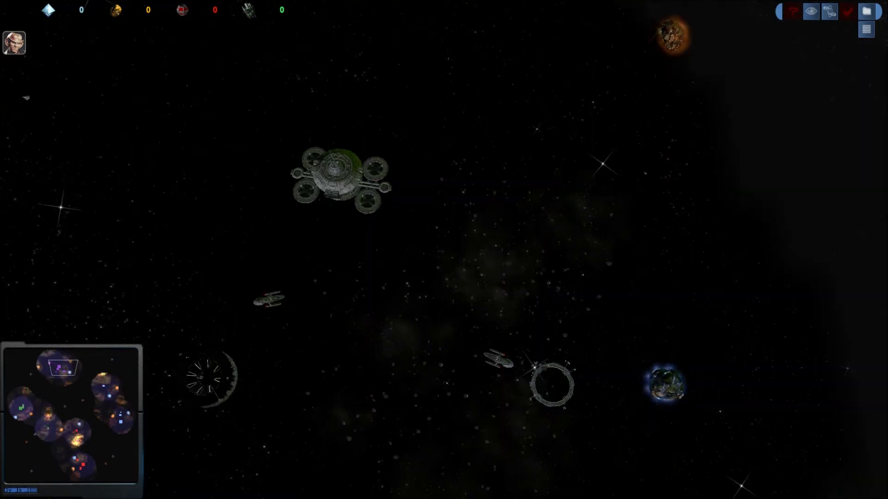
drag(330, 260, 525, 344)
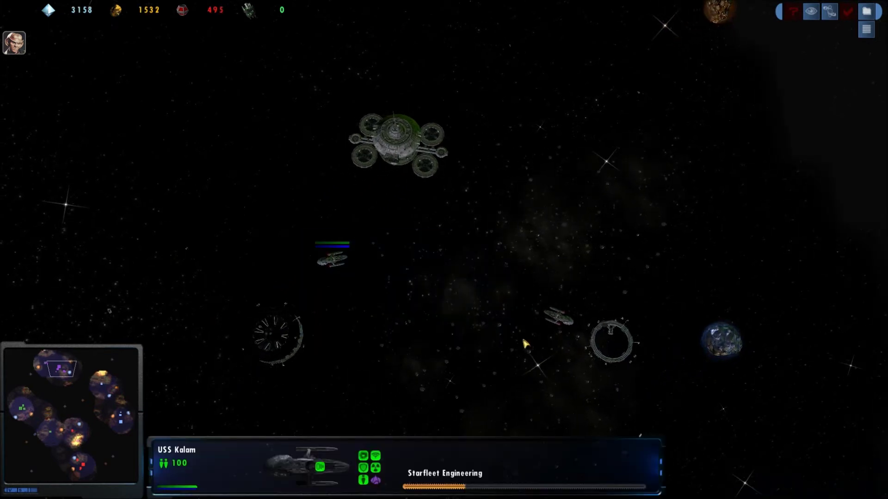
click(558, 317)
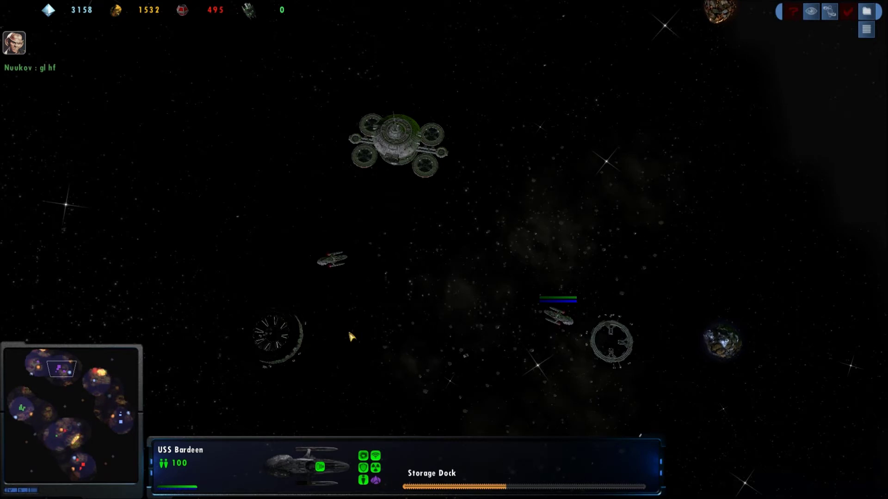
key(Left)
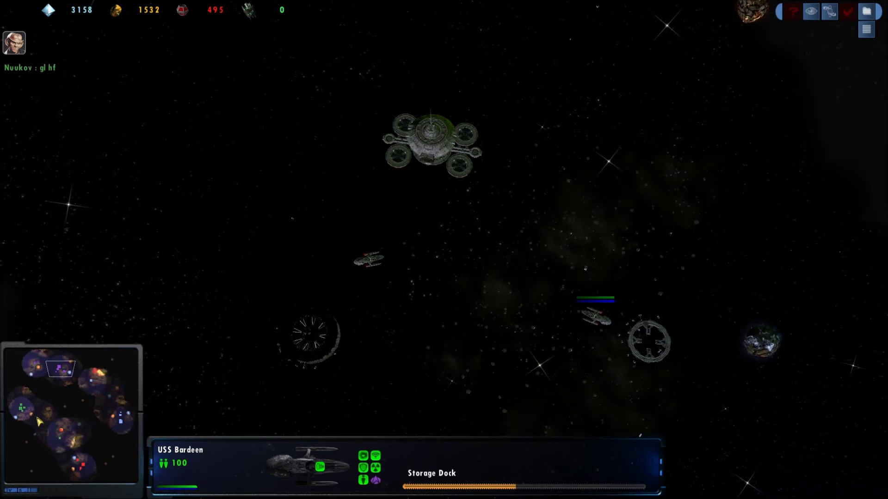
click(30, 417)
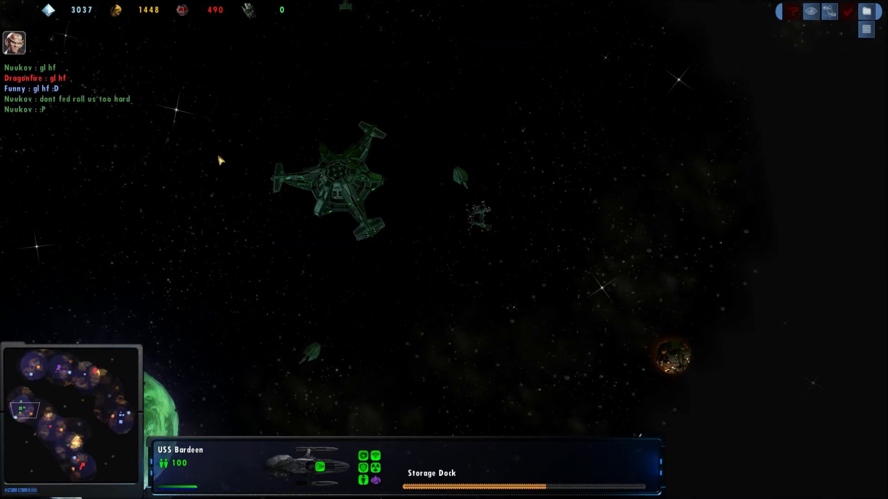
- Inspect T'sau Prime, then the green ships Cunia and Rucorius, which is building a Staryard
click(320, 207)
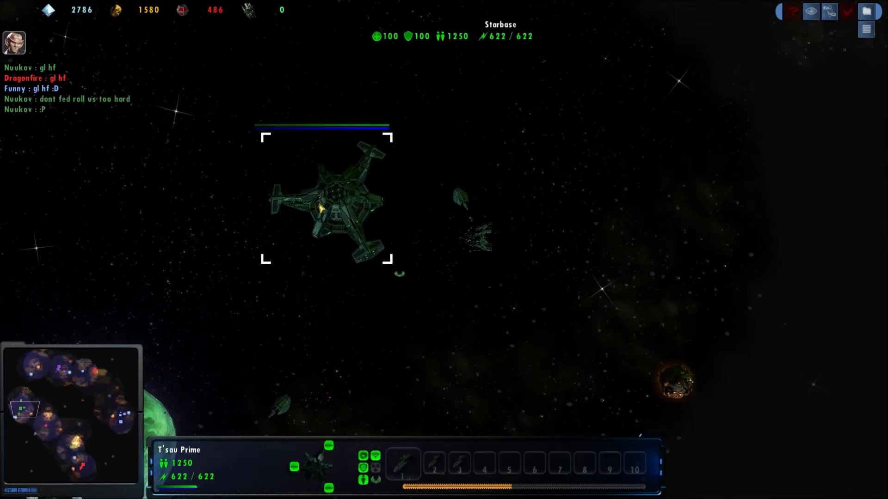
key(Up)
key(Down)
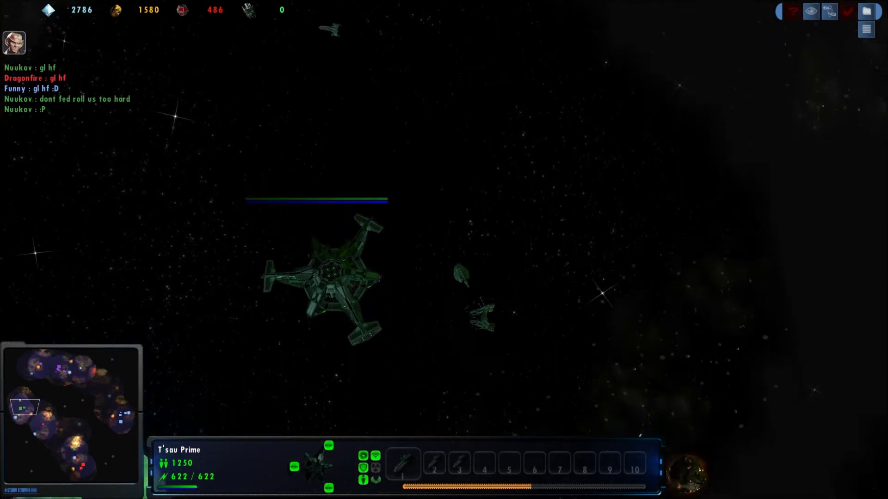
drag(345, 191, 429, 321)
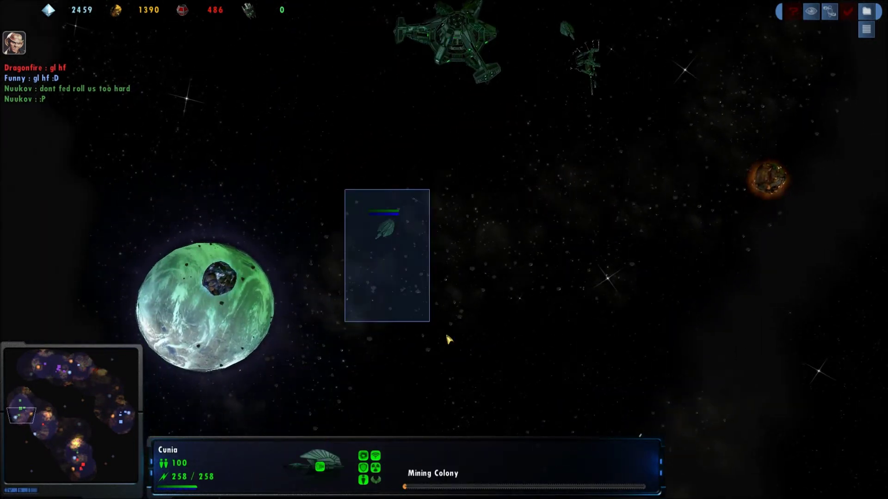
click(578, 149)
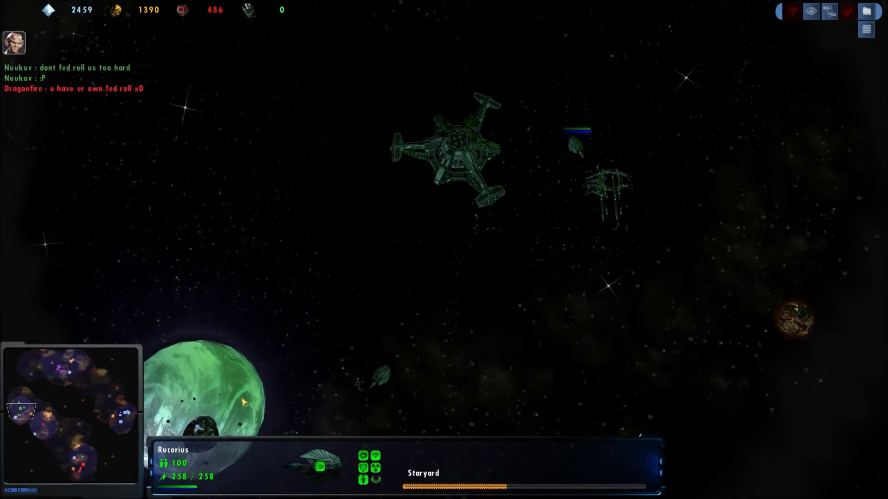
- Check Starbase 283 at the bottom base, then inspect Vessel 4154 at the Borg base
click(82, 474)
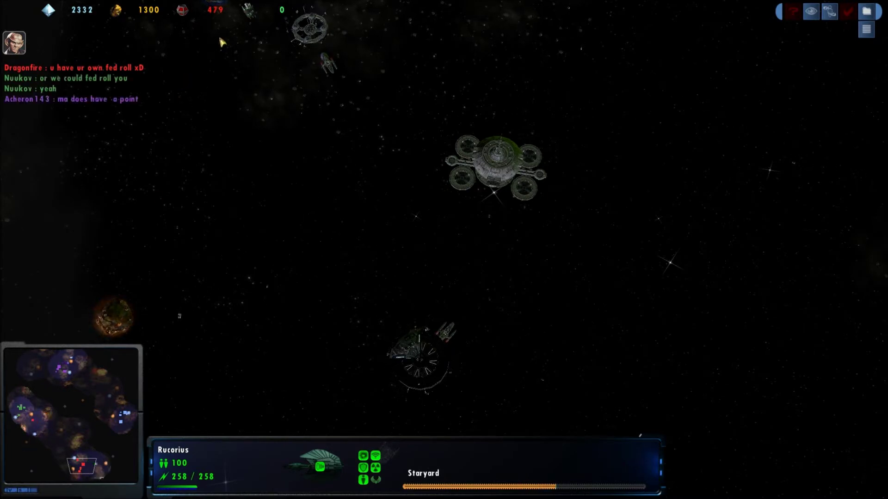
drag(197, 3, 533, 433)
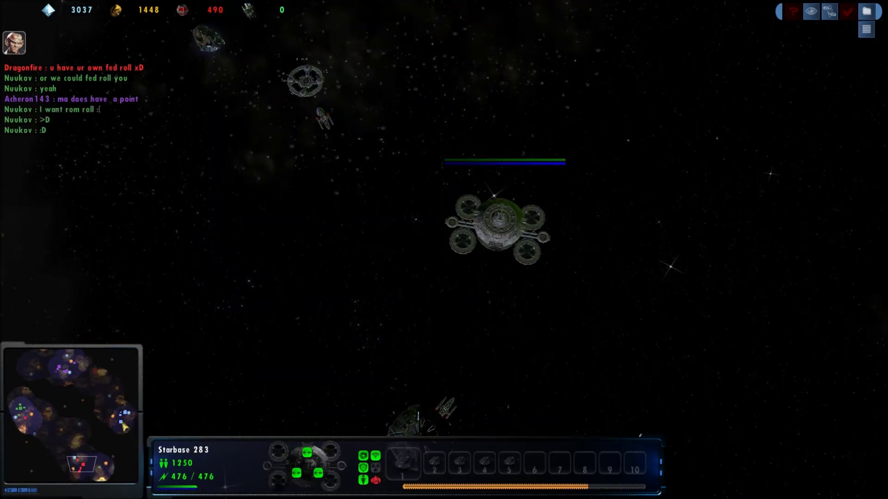
key(space)
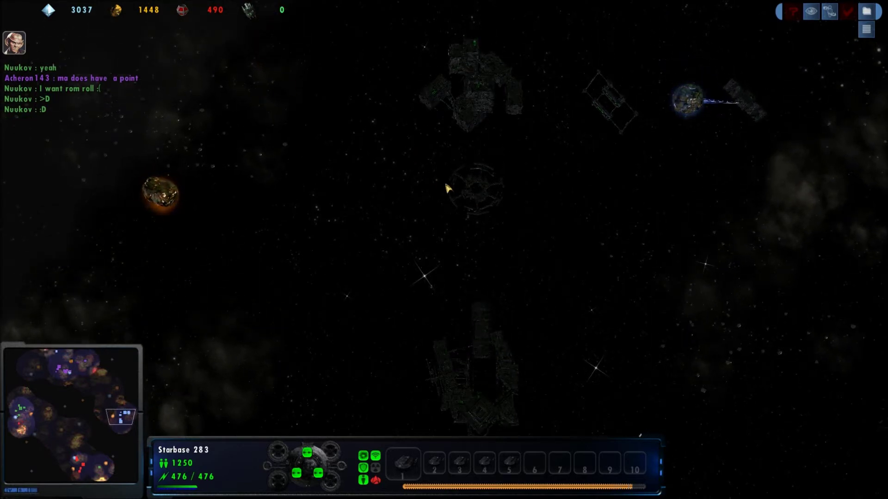
click(457, 188)
- Inspect the assembly node and Tritanium-mining Vessel 4154, then post 'Yes!' in chat
click(477, 247)
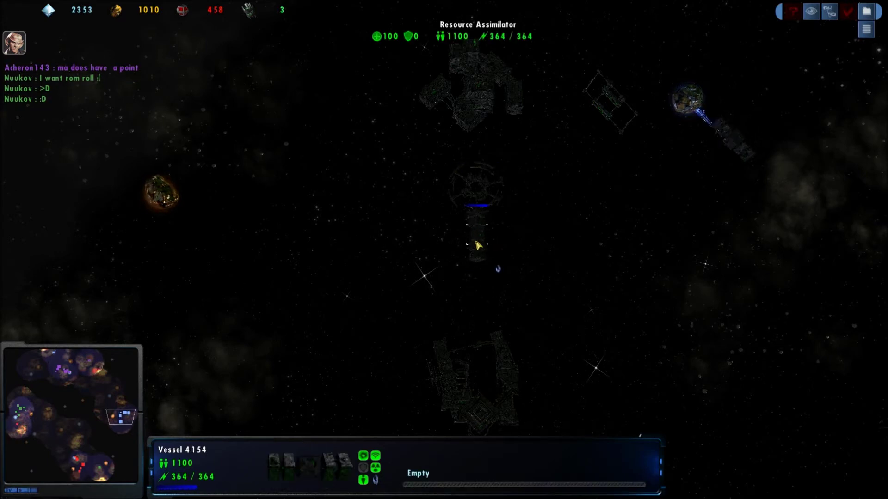
click(475, 205)
click(435, 240)
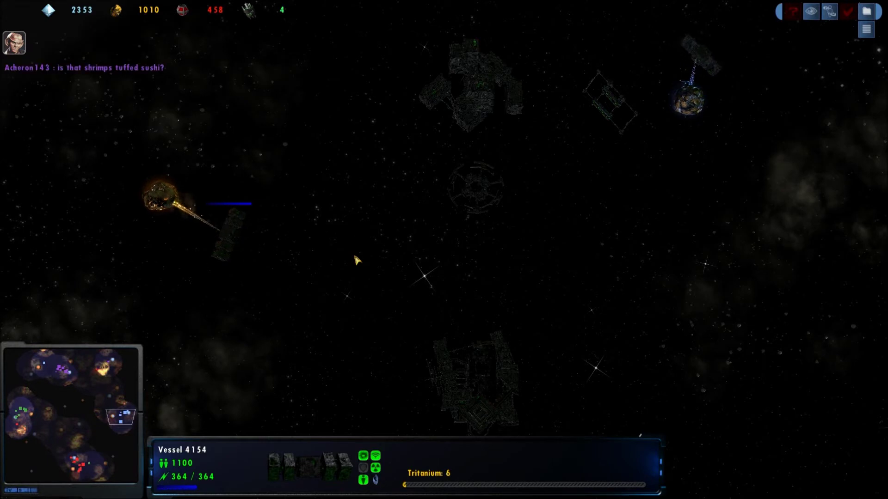
click(82, 462)
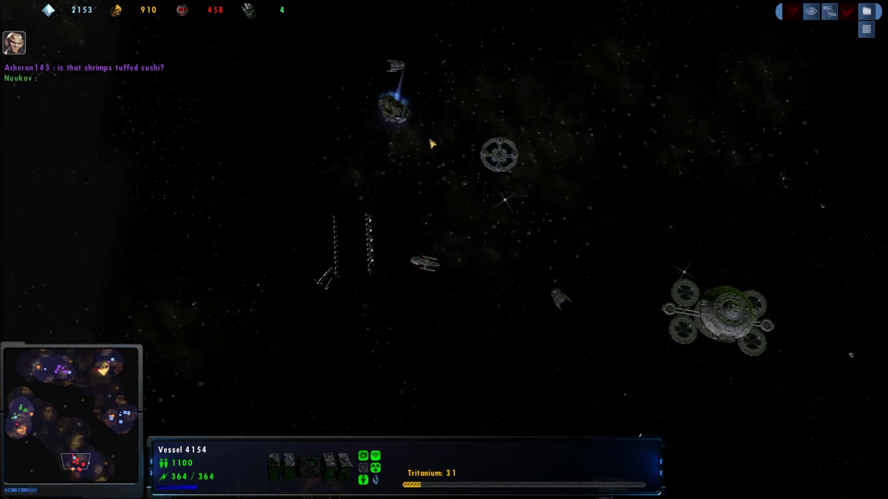
text(Yes!)
key(Return)
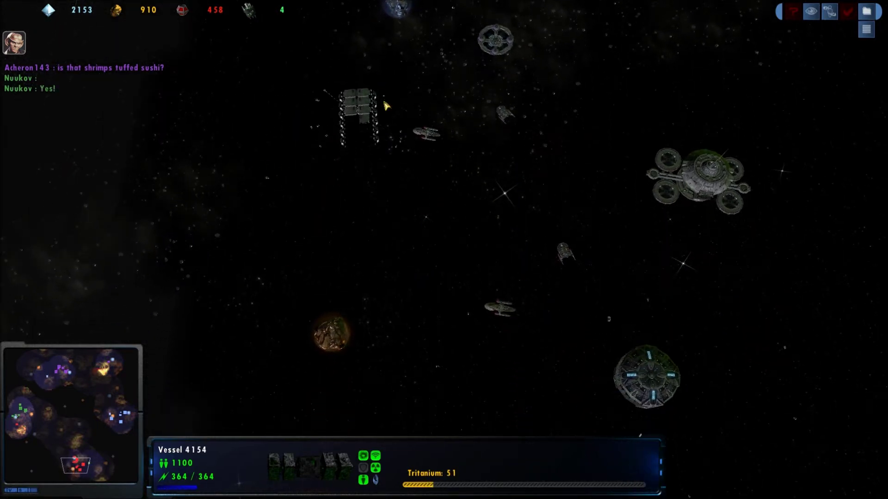
- Show Verdon Facilities, send a chat message, and inspect the Cirgius Station shipyard
click(655, 412)
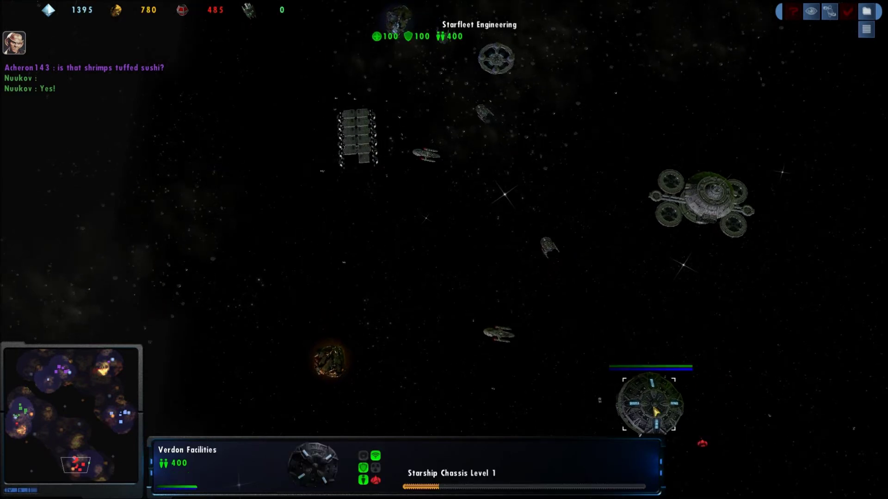
text(I knew this day would come!)
key(Return)
key(space)
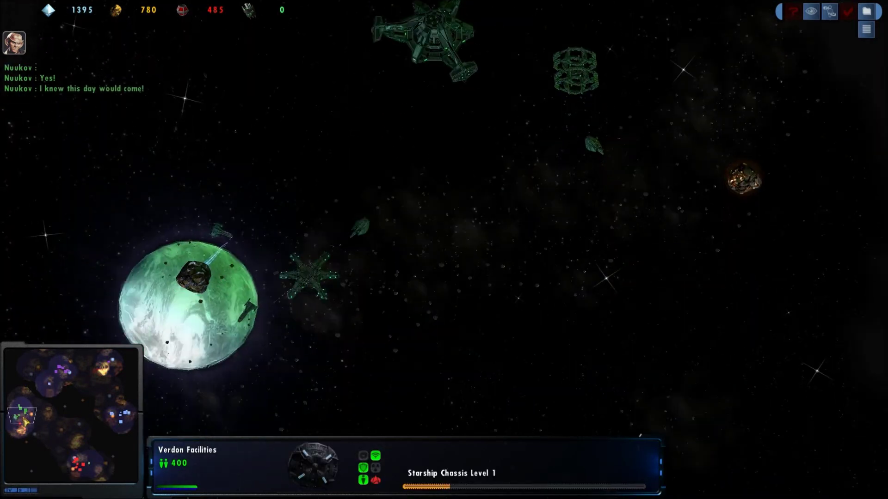
click(583, 73)
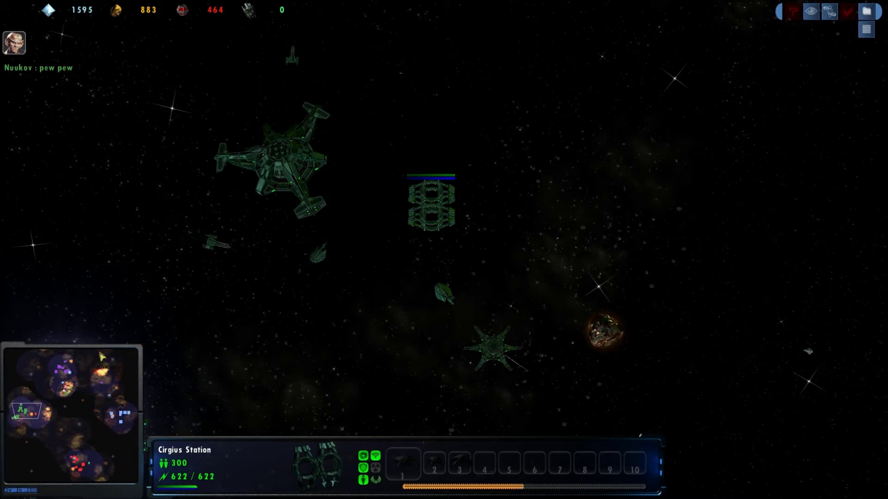
- Inspect Wardley Yards and Fieseler Facilities at the top base, then Complex 1397
click(65, 373)
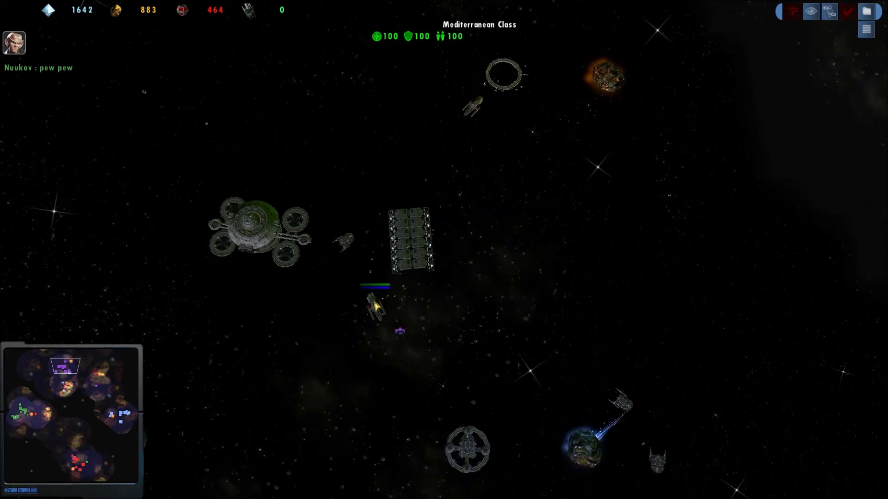
click(411, 255)
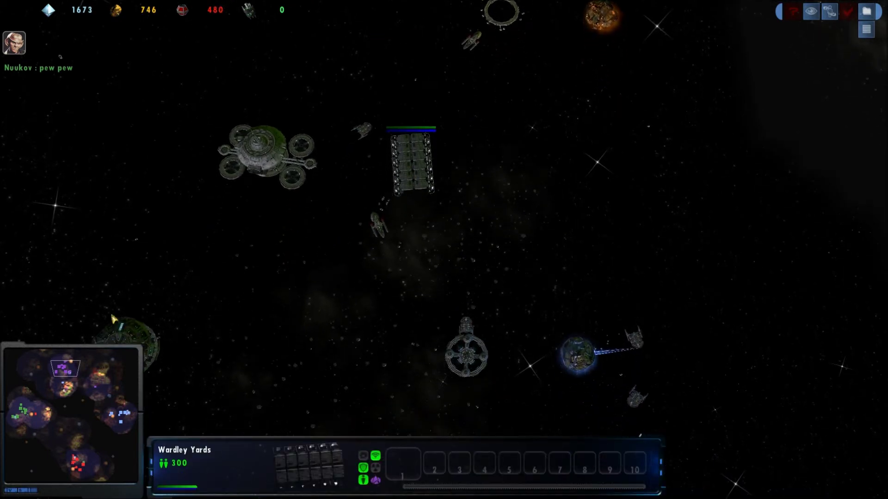
click(119, 332)
click(124, 414)
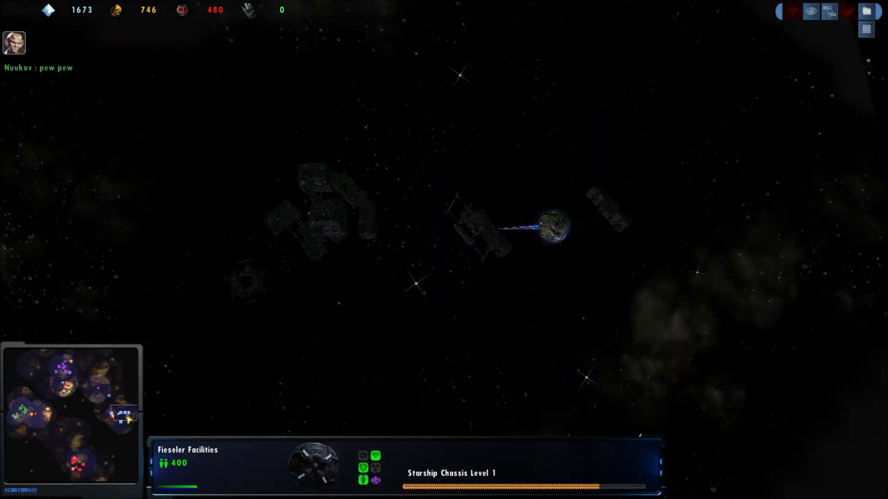
click(301, 213)
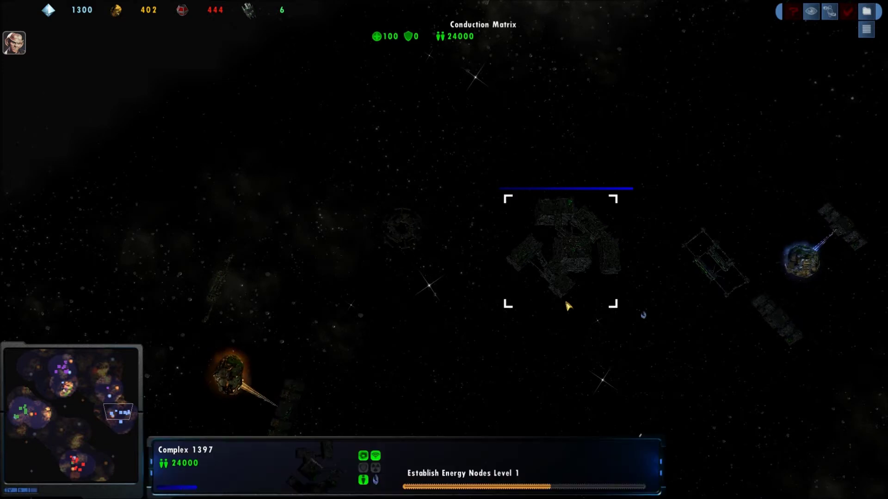
- Inspect the green Cirgius Station, the Cunia ship and the 8-shaped shipyard
key(space)
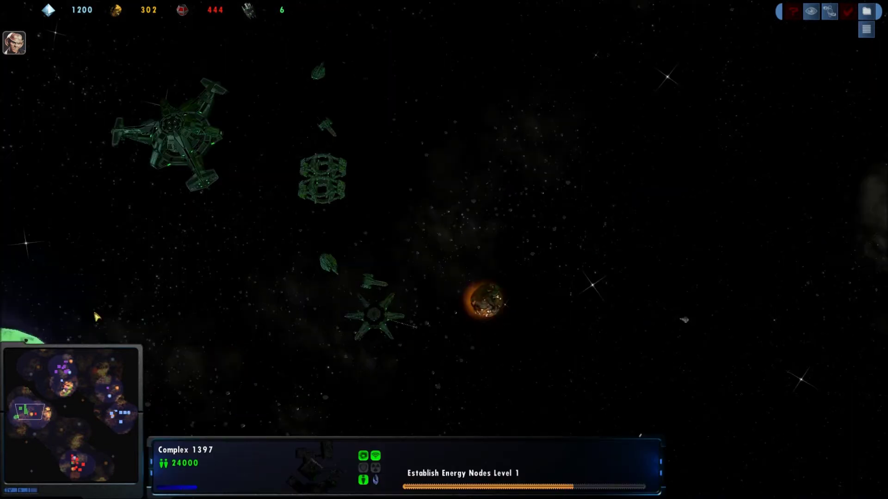
click(321, 180)
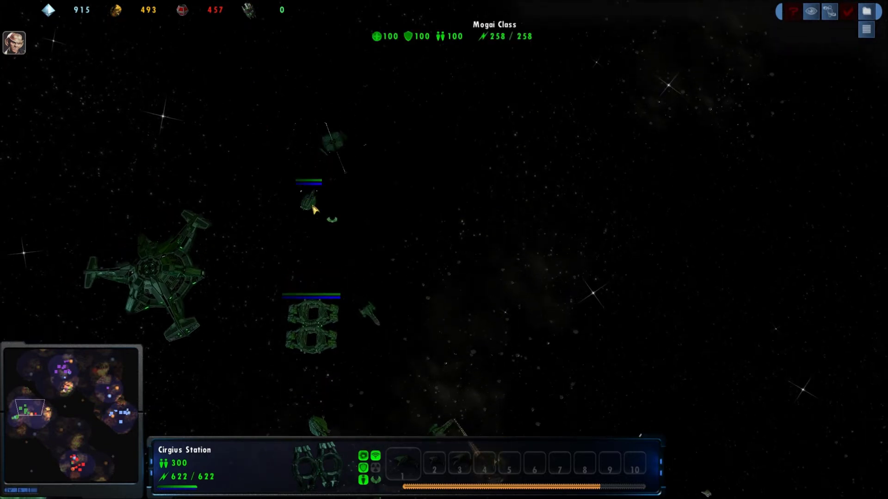
click(309, 203)
click(316, 309)
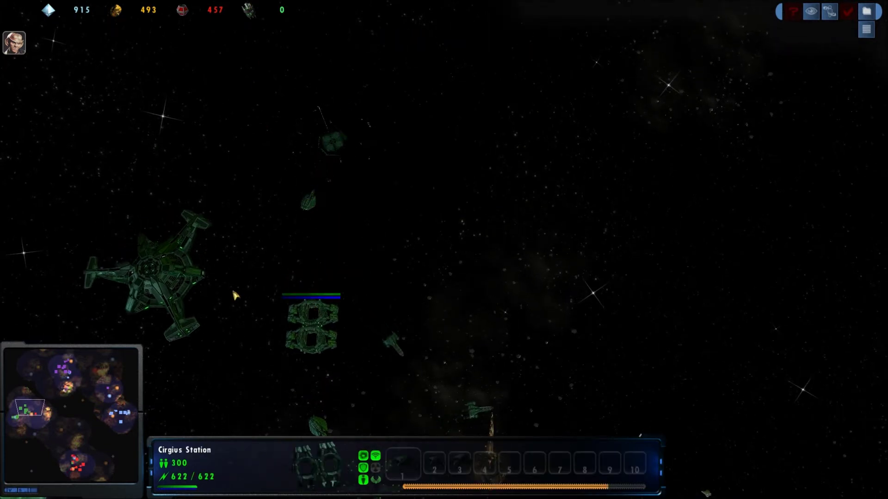
- Inspect Gilb Yards and Verdon Facilities at the bottom base
click(81, 467)
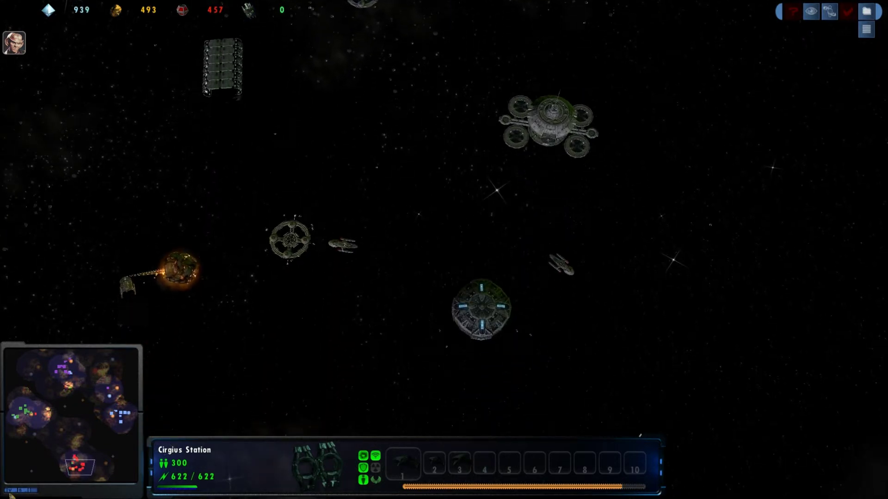
click(243, 84)
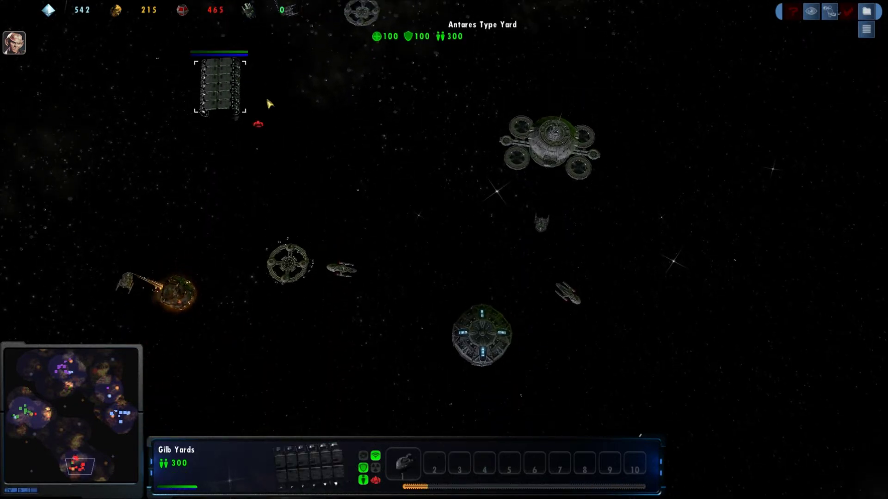
click(458, 334)
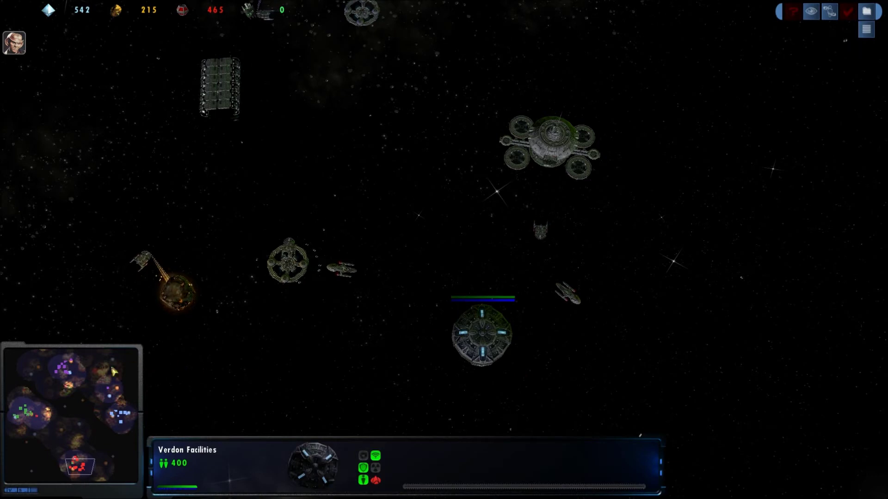
- Return to the Federation base, checking Wardley Yards' build queue and Detector Vessel 4107
click(120, 415)
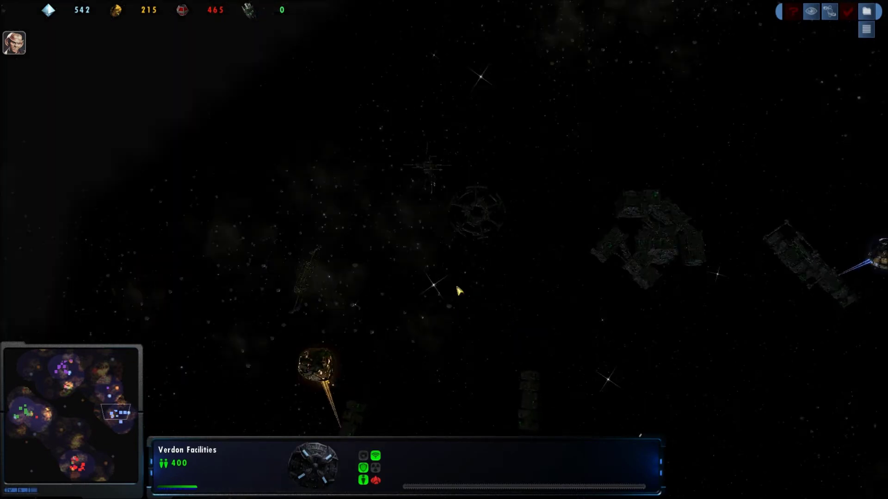
click(73, 372)
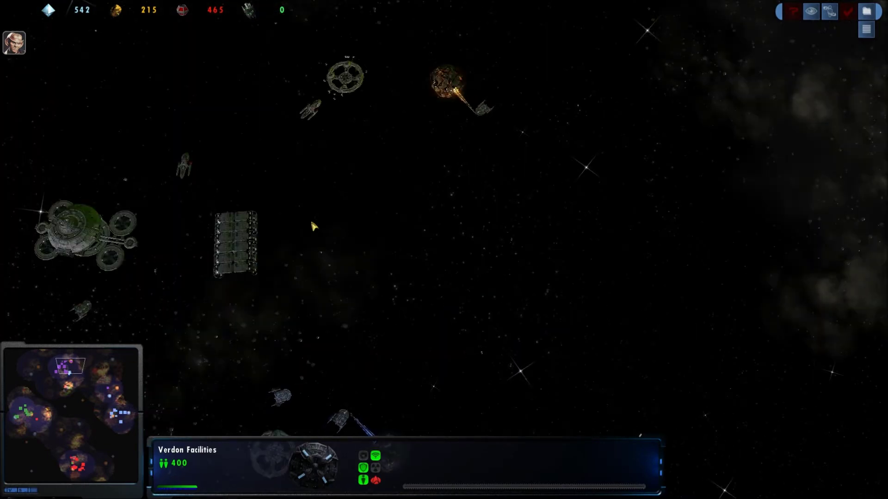
click(255, 239)
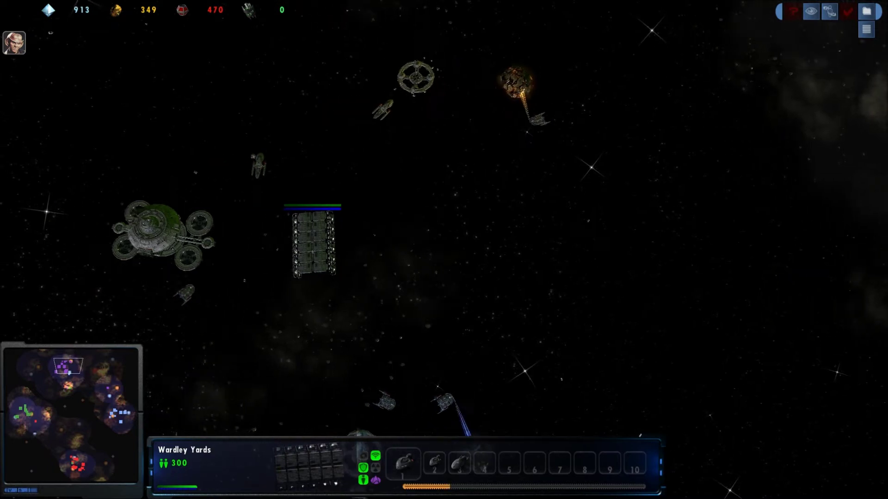
key(Left)
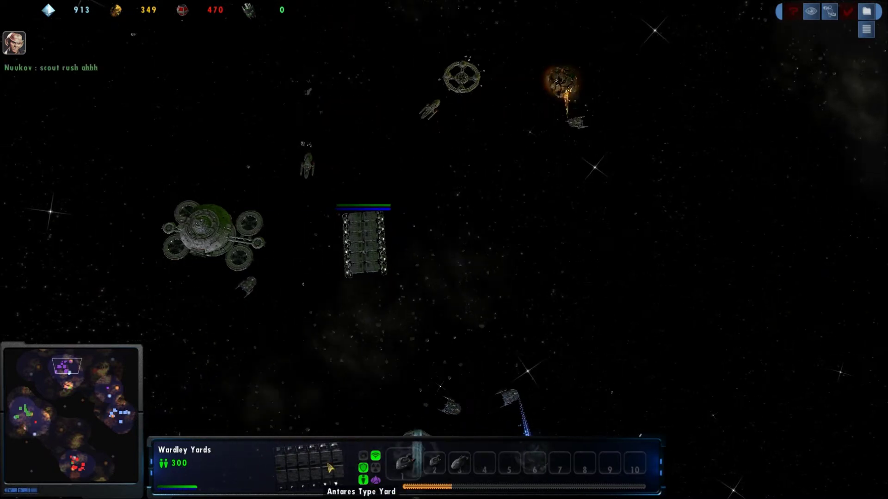
key(Down)
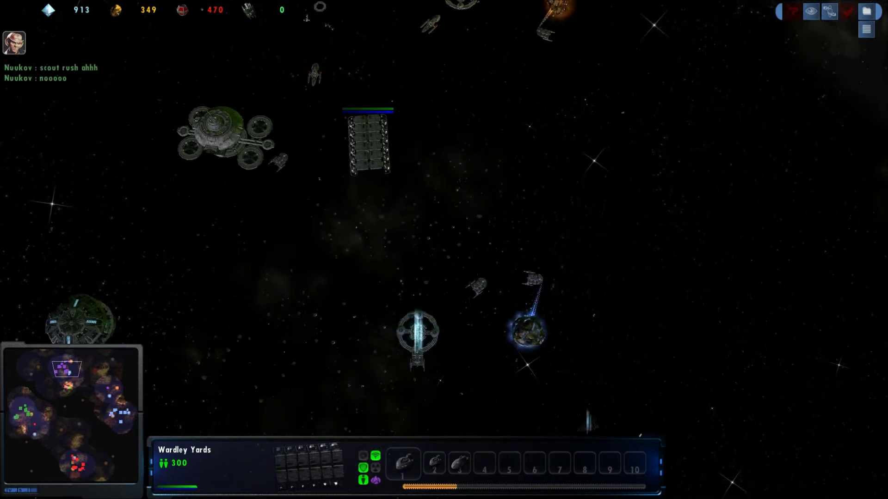
key(Down)
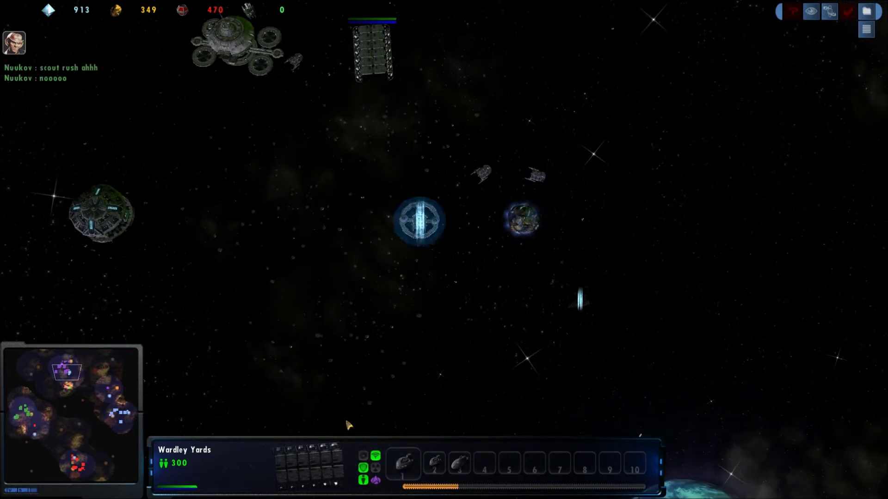
click(579, 299)
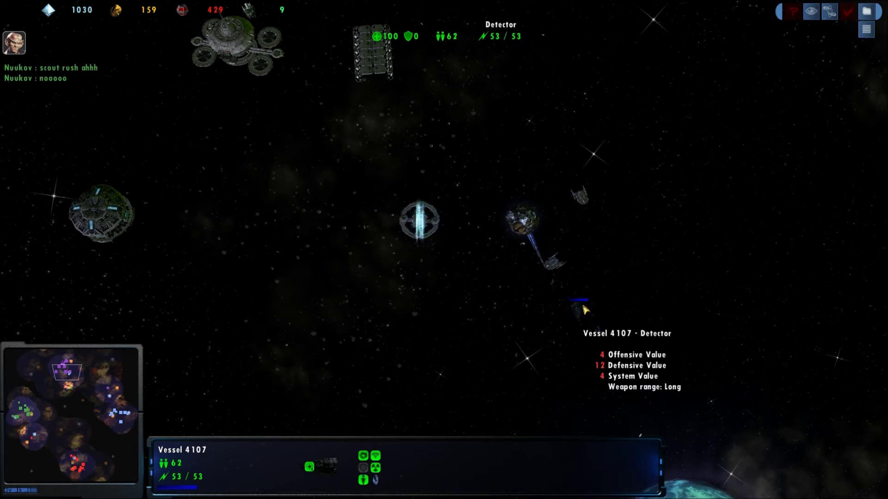
- Inspect Cirgius Station and its production at the green Romulan base
key(Down)
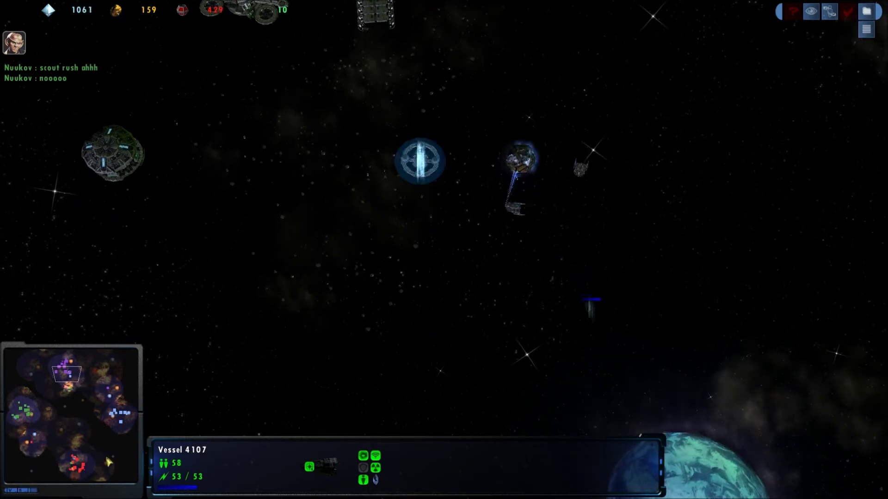
click(32, 417)
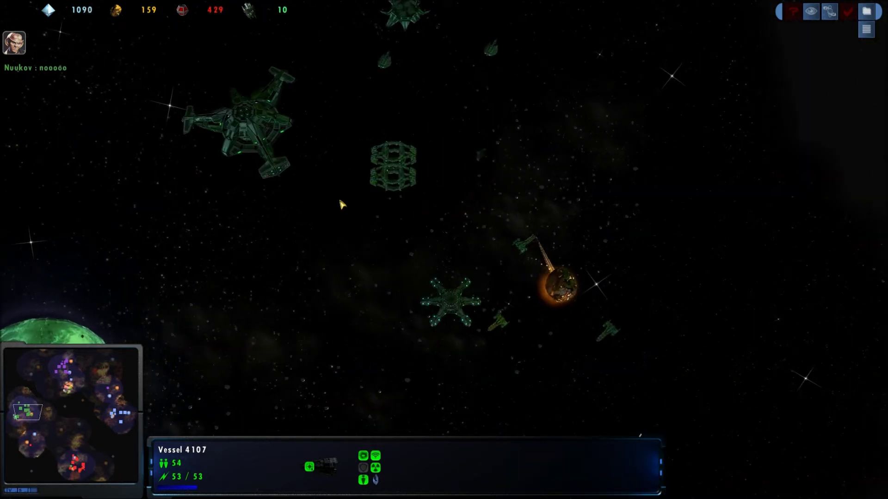
click(391, 182)
key(Left)
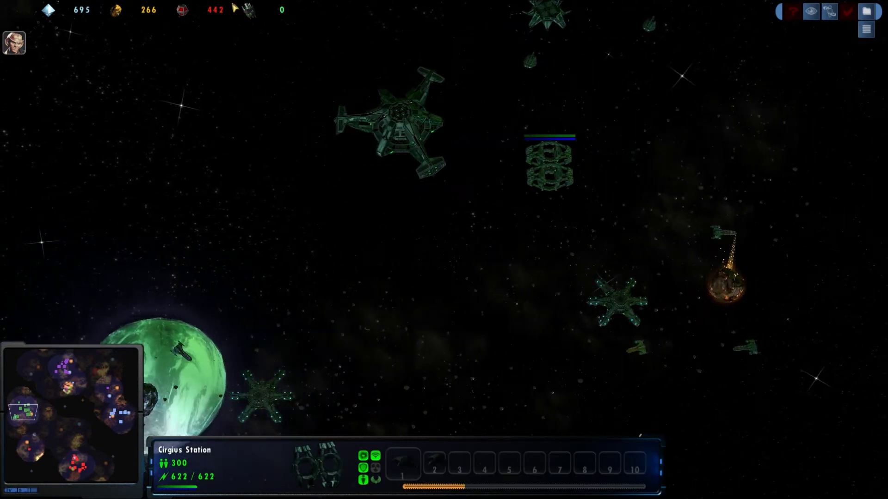
key(Up)
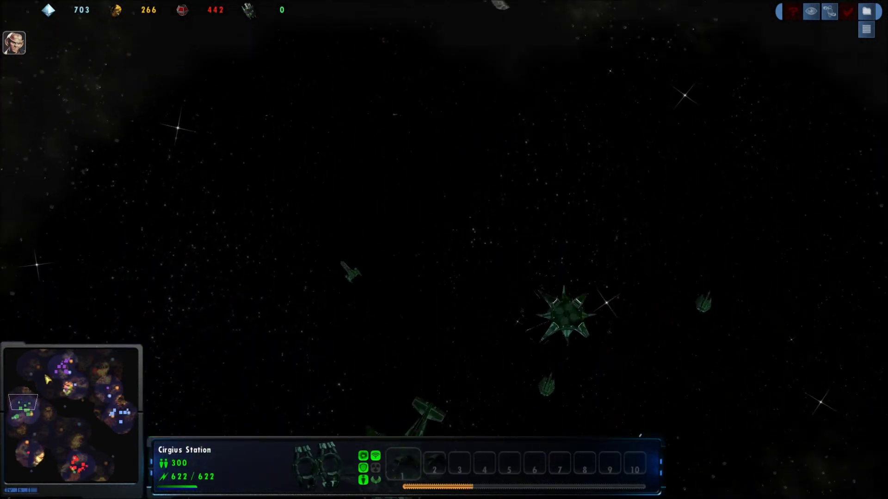
- Pan over the Federation stations, then visit the nebula, asteroid field and bottom station areas
click(47, 380)
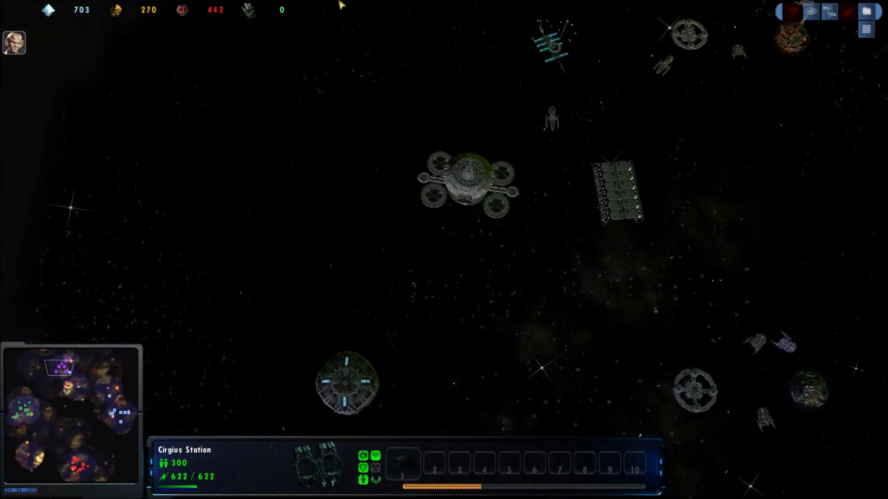
key(Right)
key(Down)
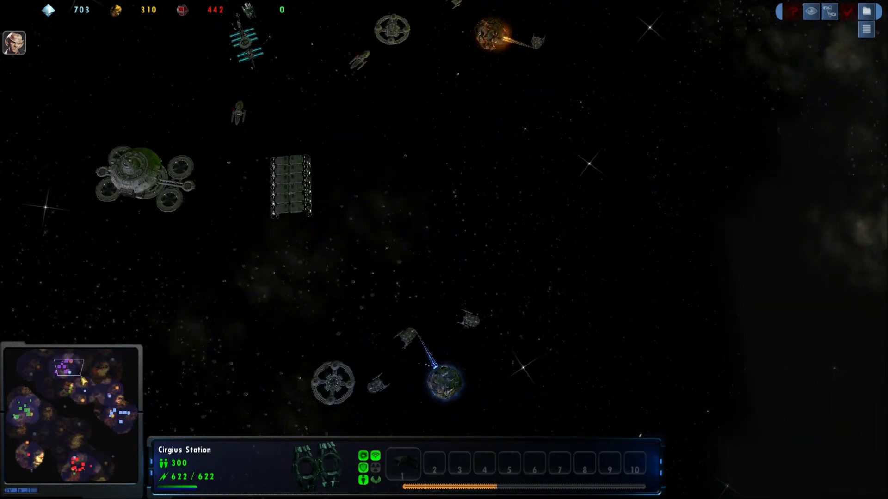
click(89, 369)
click(38, 420)
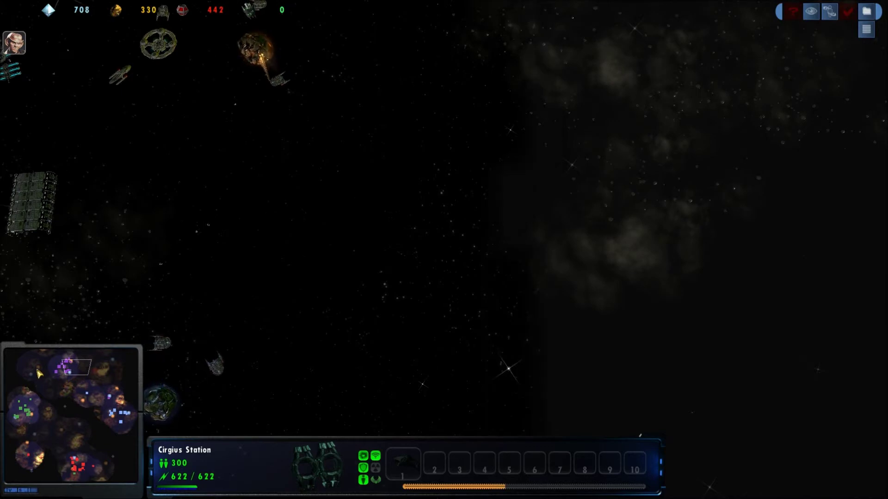
click(28, 416)
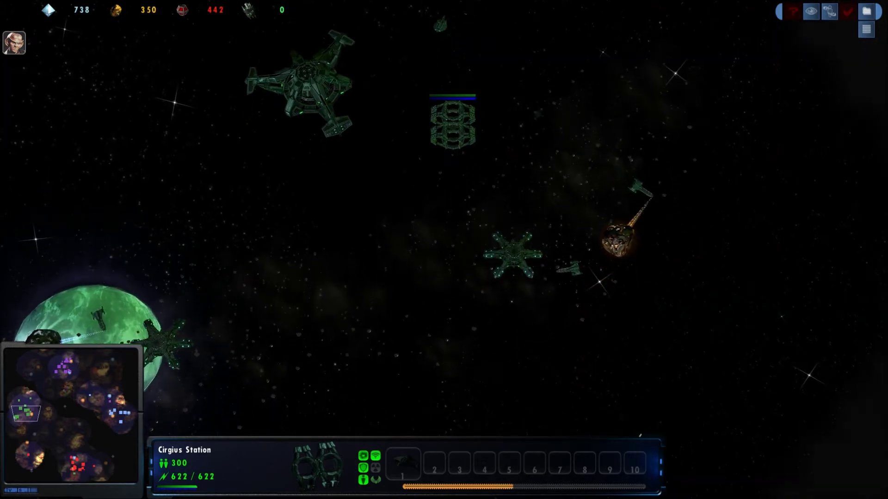
click(119, 399)
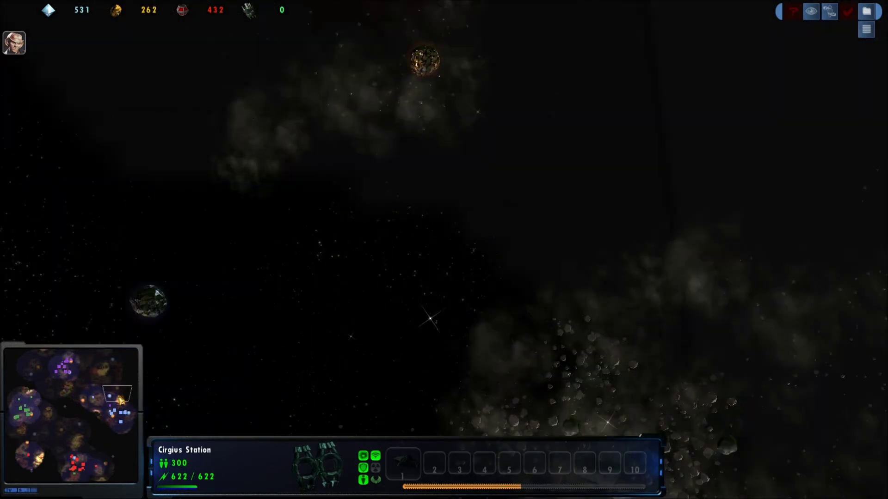
click(78, 470)
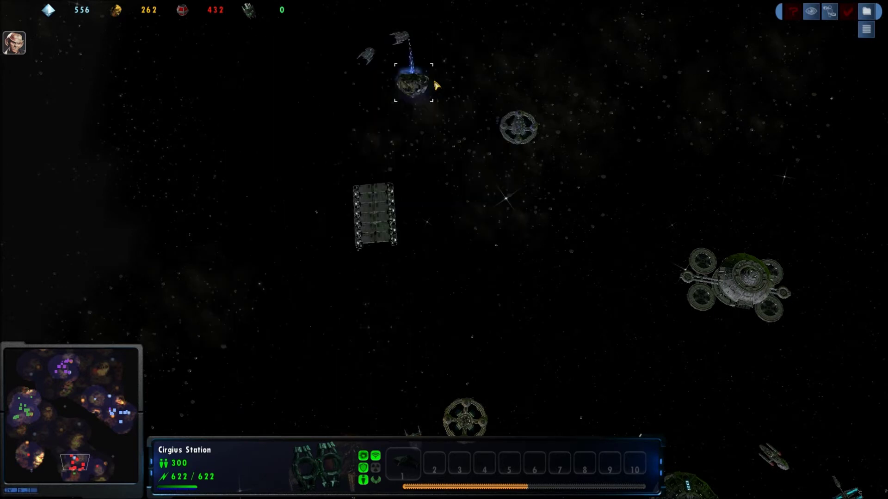
- At the Borg base, inspect Scoutcube Vessel 1374, USS Snapper, nearby units and Complex 1397
click(118, 414)
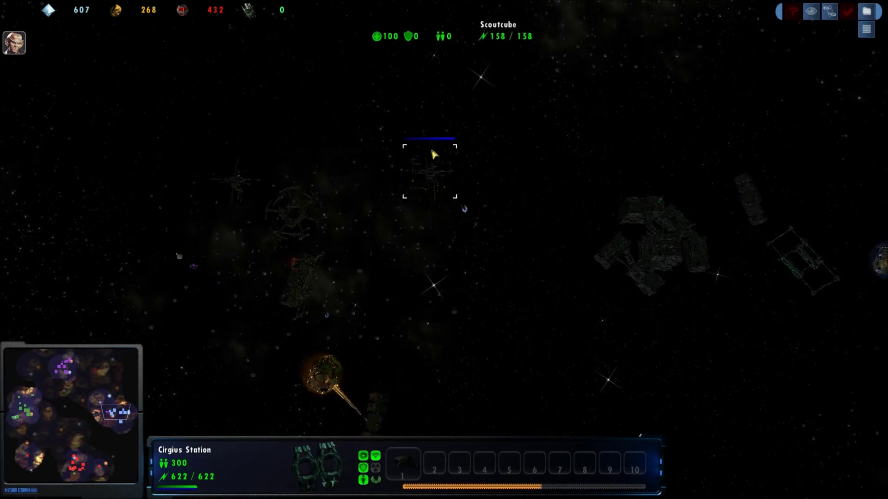
click(448, 179)
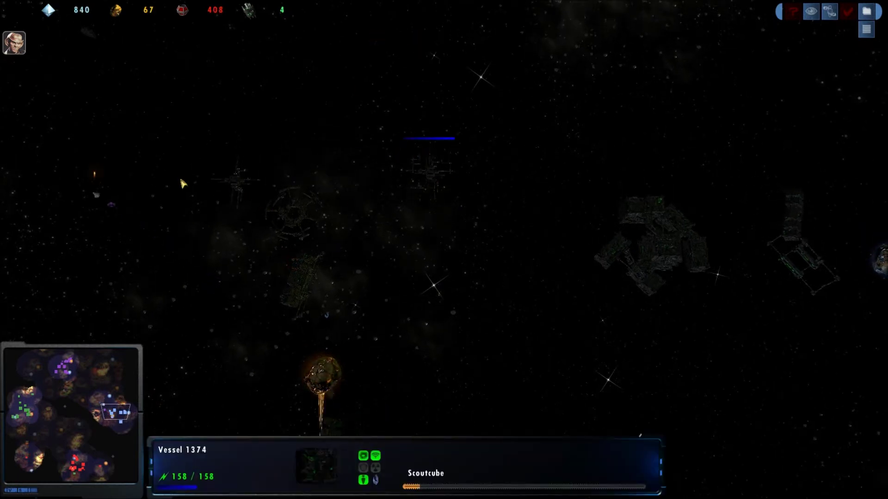
click(65, 176)
click(234, 180)
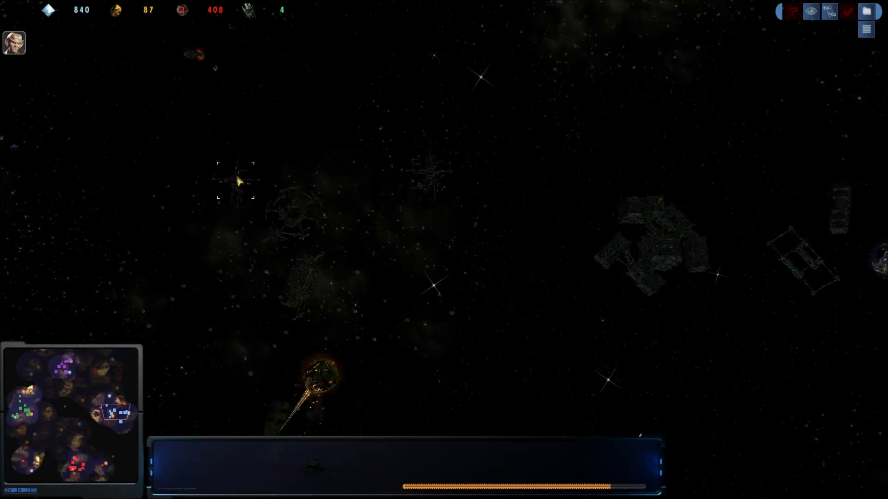
click(206, 65)
click(644, 258)
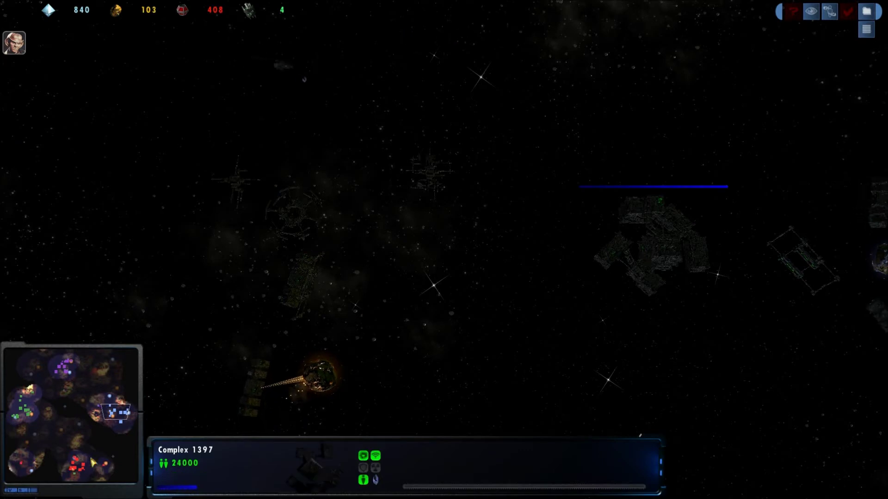
- Follow Vessel 1374's Scoutcube progress, then move to the Federation base
click(78, 465)
click(111, 413)
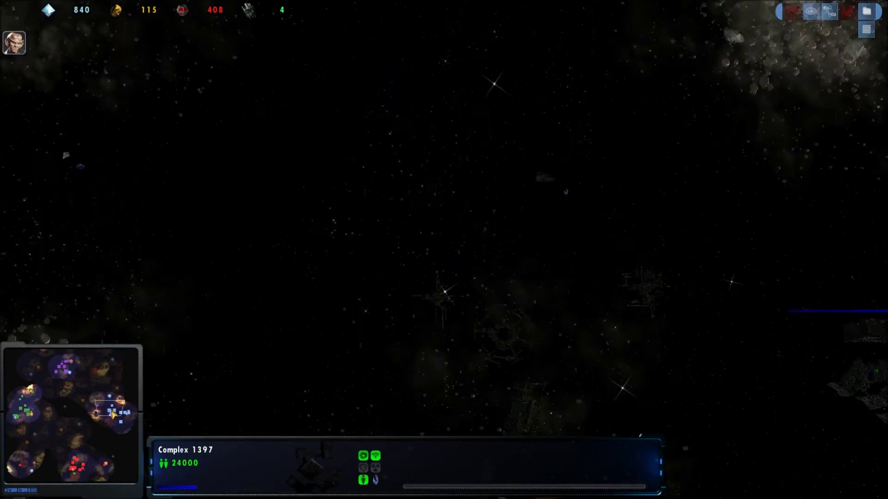
click(634, 301)
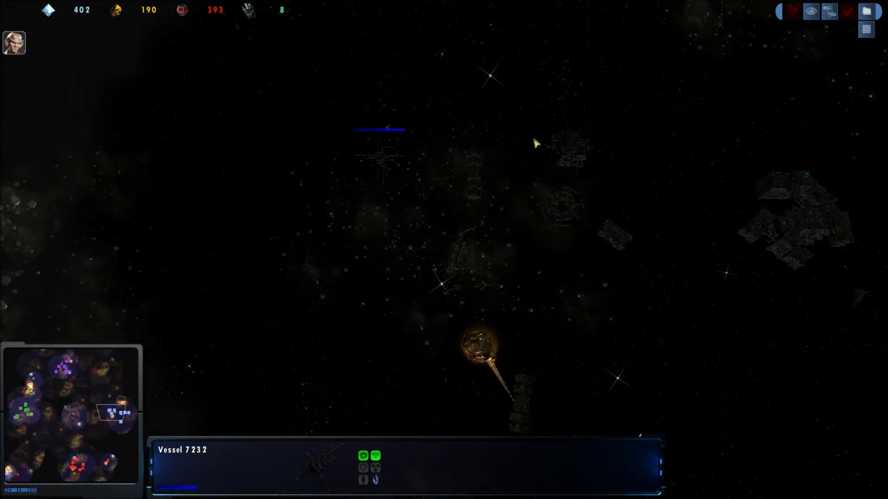
click(558, 141)
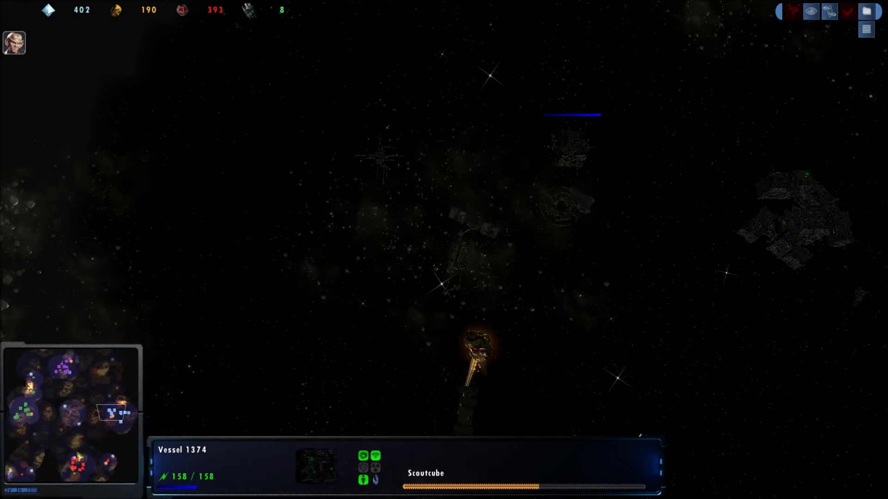
click(84, 474)
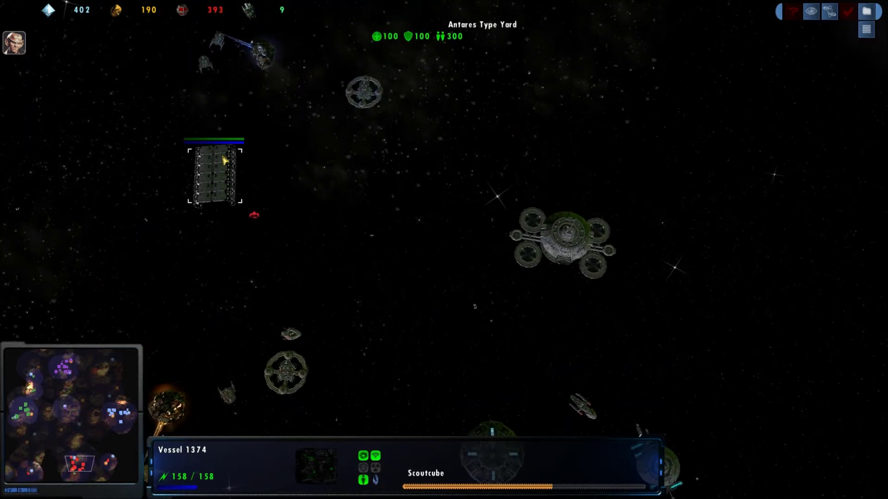
- Inspect Gilb Yards, then Scoutcube Vessel 7232 at the Borg base
click(221, 163)
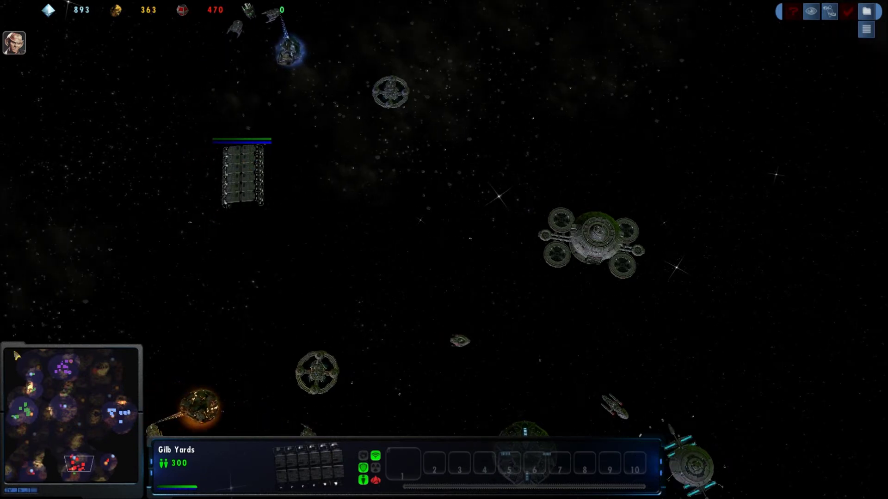
click(40, 381)
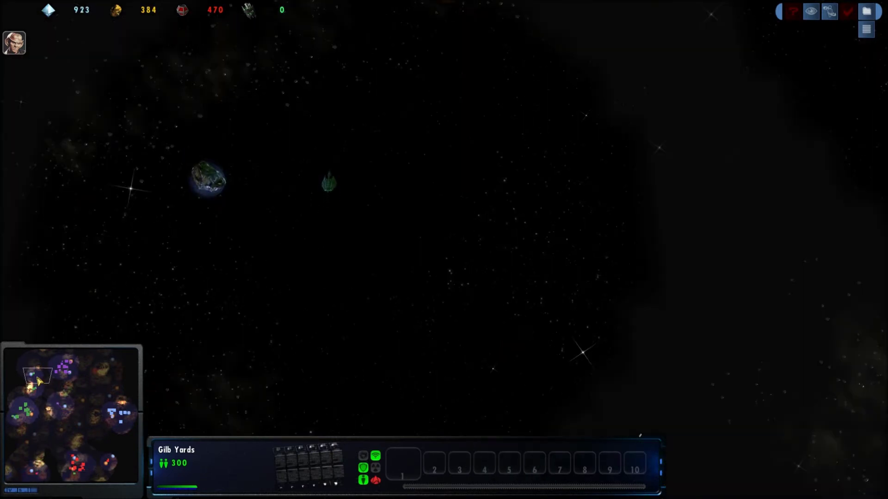
click(131, 424)
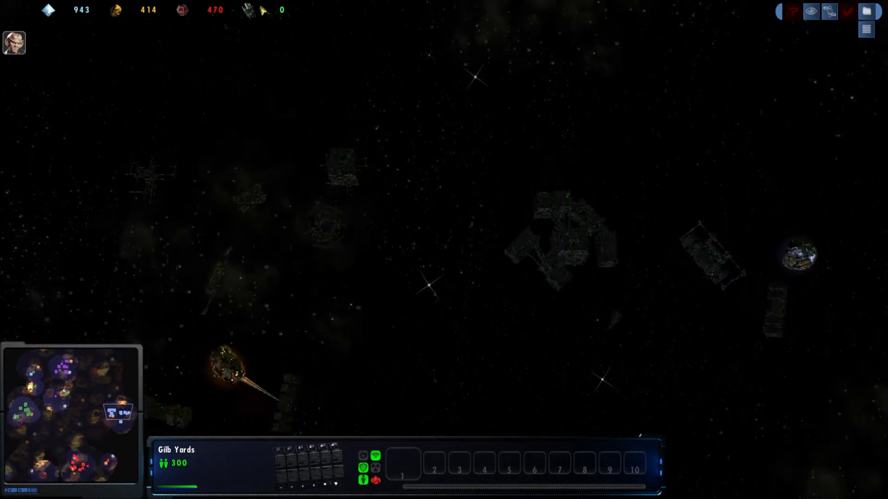
click(157, 193)
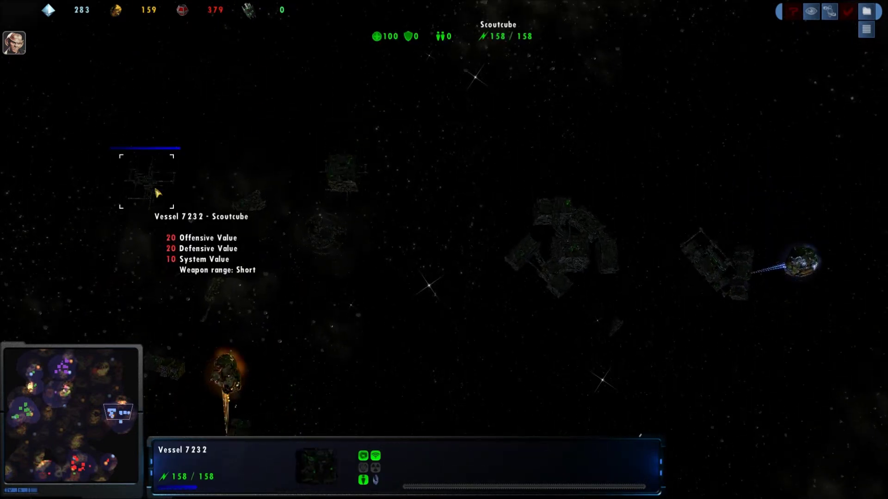
- Watch the Rucorius ship's details as it builds a Mining Colony in the mining moon region
click(40, 375)
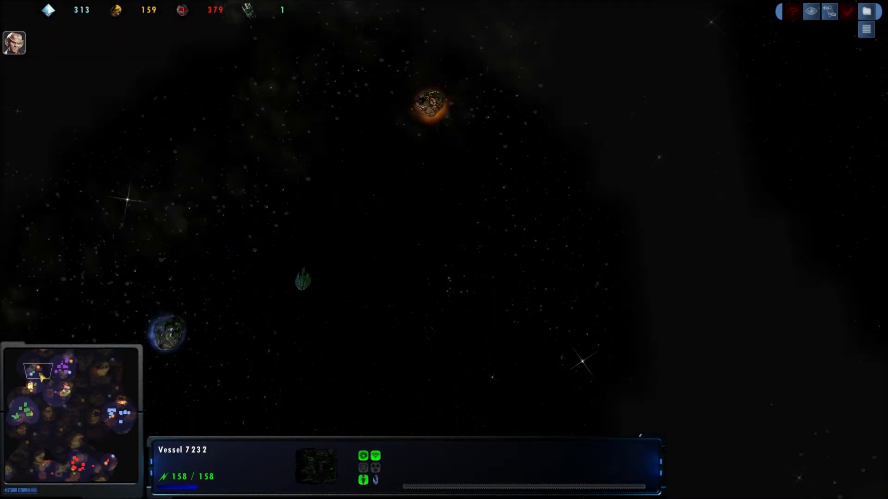
click(302, 280)
click(333, 324)
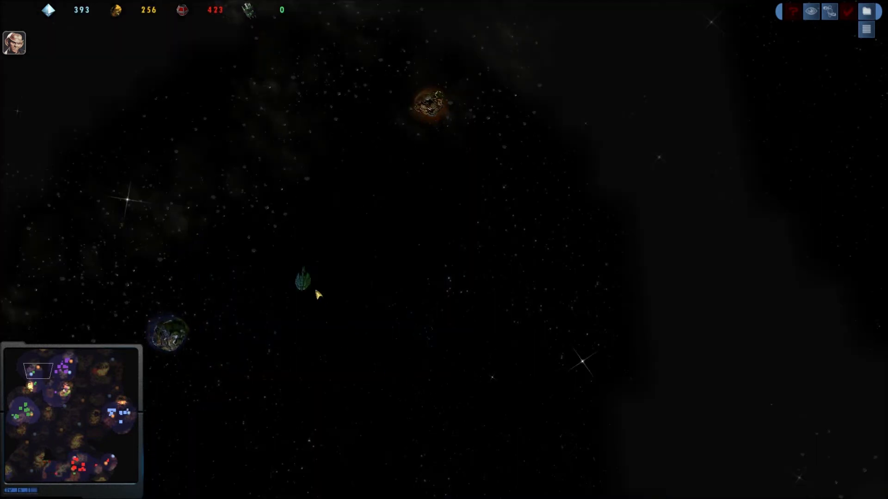
click(313, 292)
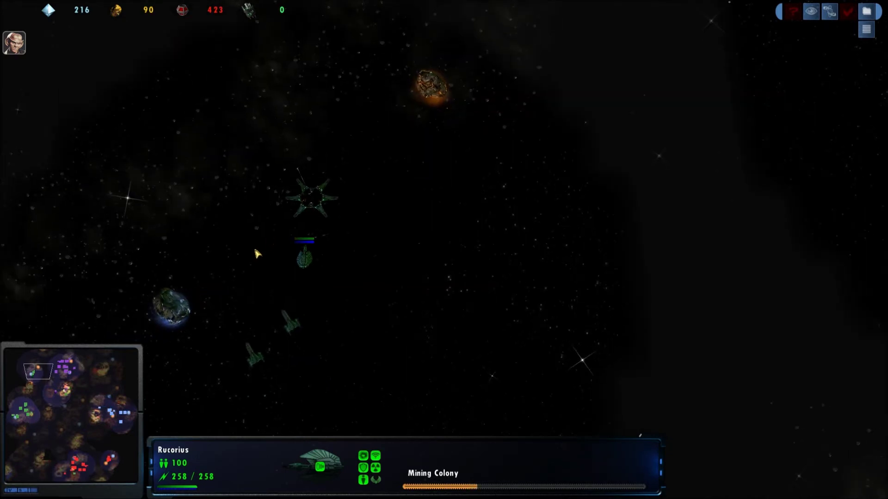
- At the Romulan base, inspect Cirgius Station and its Staryard's stats and productions
click(32, 416)
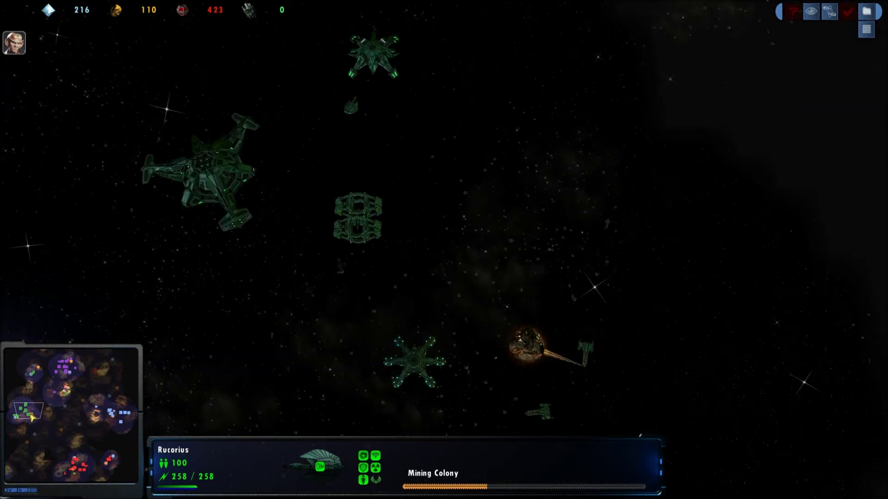
click(364, 203)
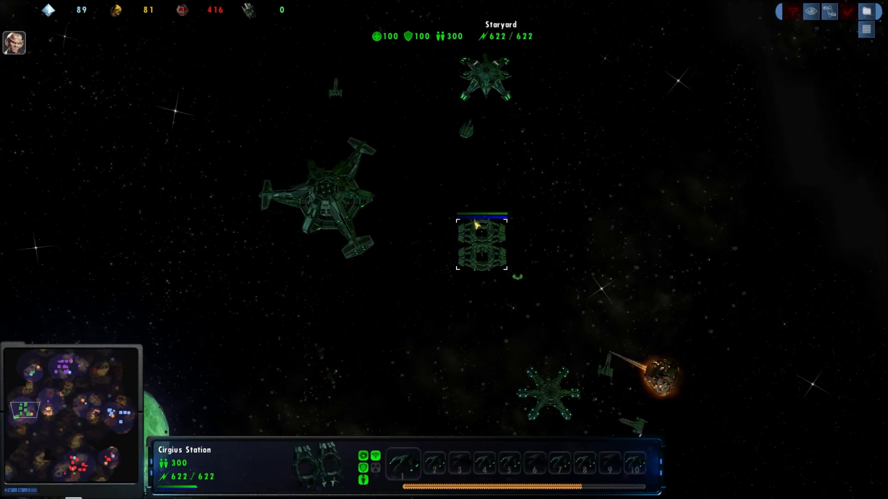
drag(291, 342, 225, 420)
click(505, 210)
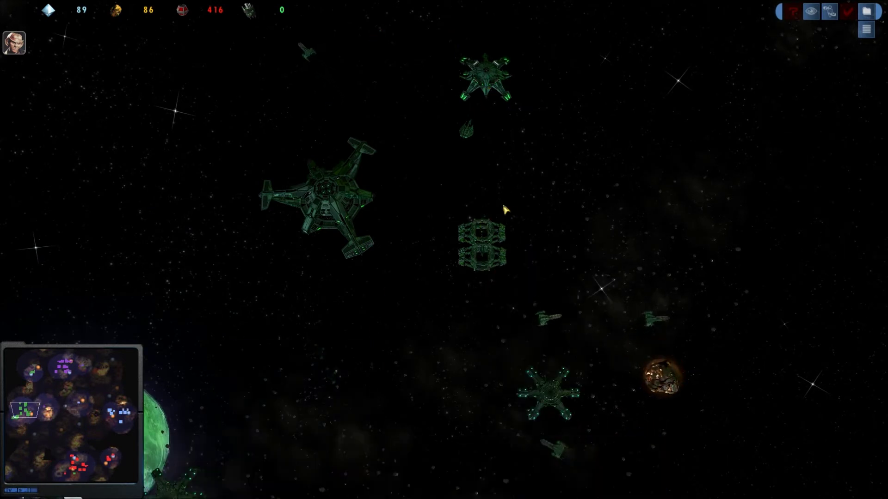
click(487, 239)
click(459, 343)
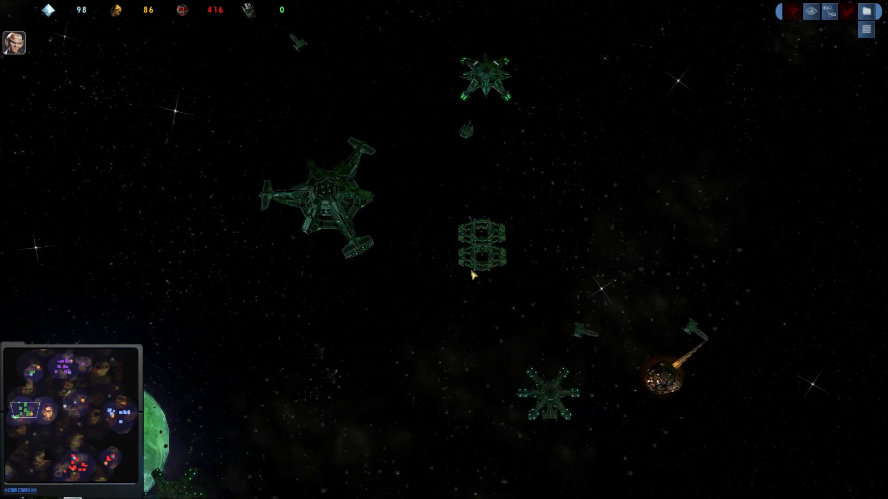
click(484, 261)
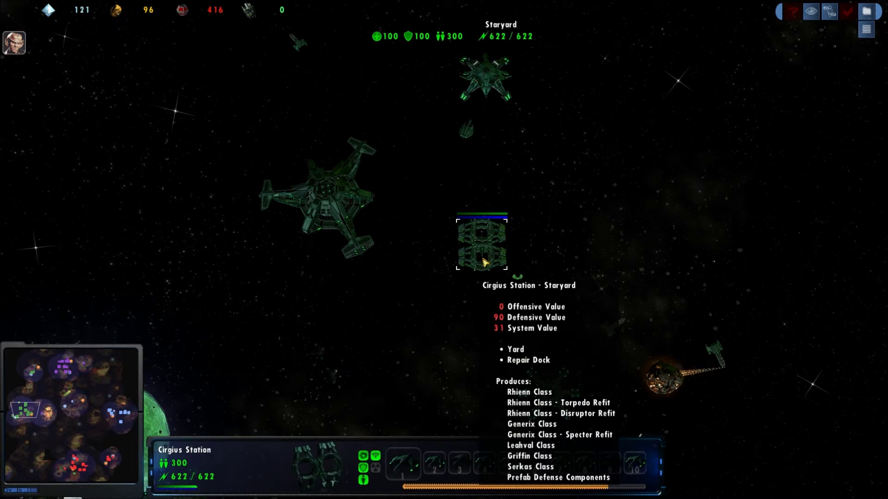
click(429, 318)
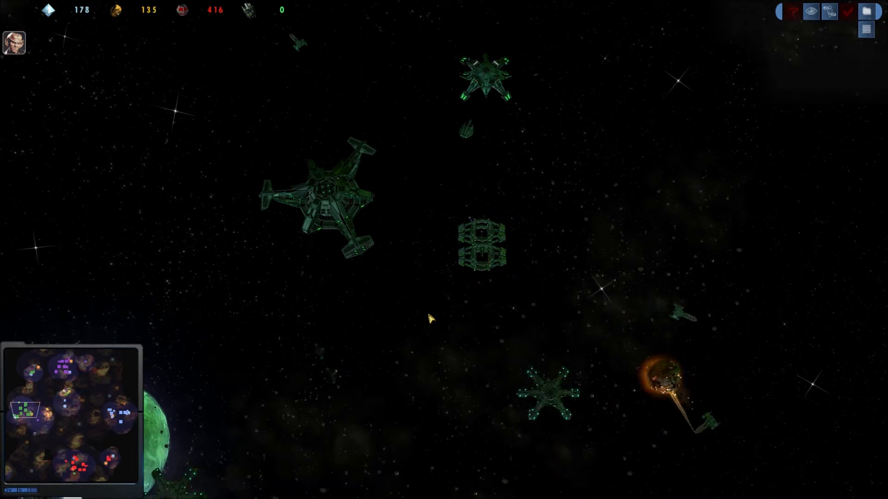
click(484, 264)
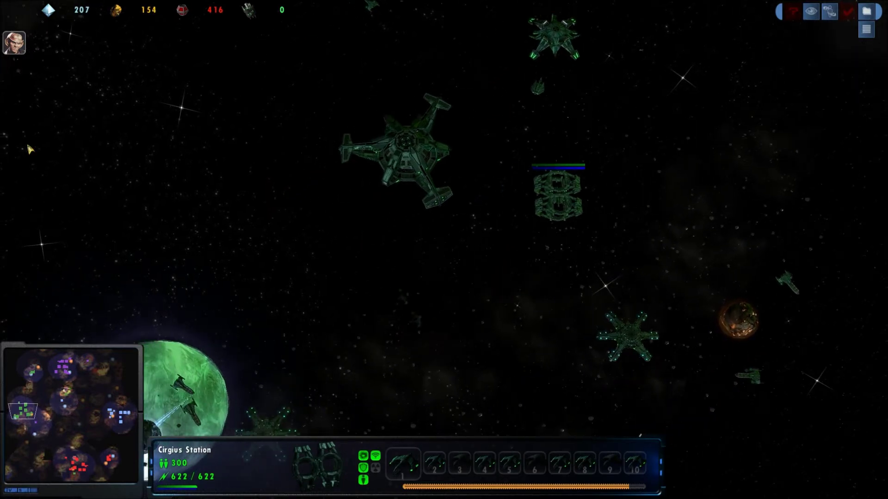
mouse_move(525, 40)
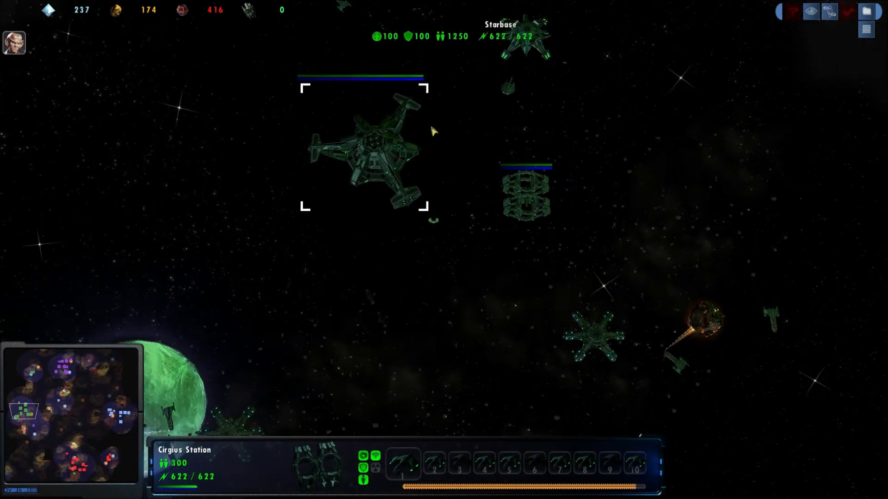
- Pan over the base toward the planet, then jump to the red base area
key(Up)
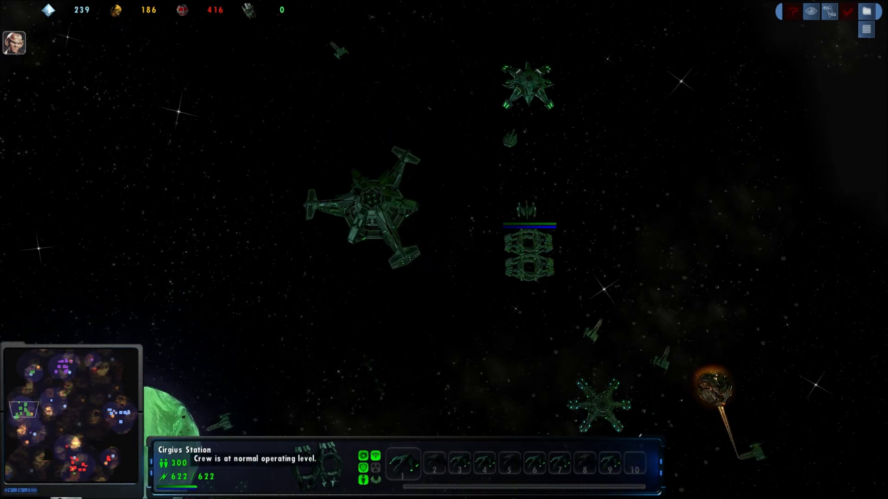
key(Down)
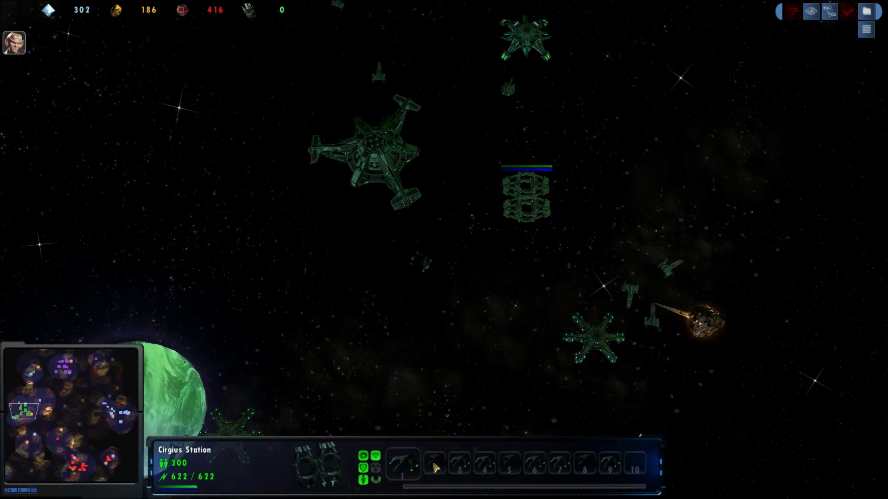
key(Down)
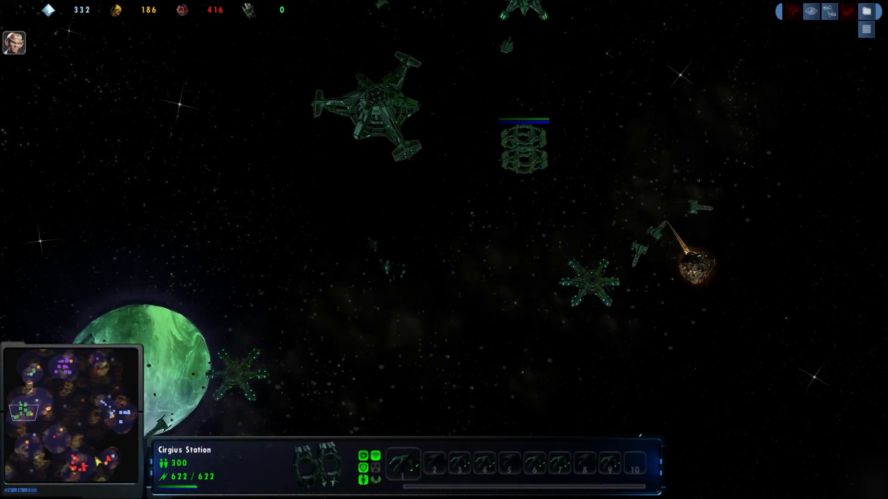
click(77, 468)
click(657, 112)
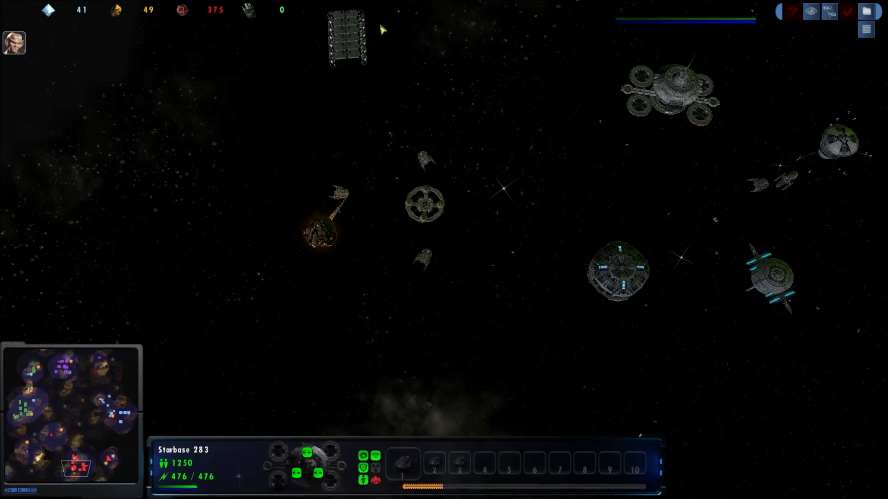
- Inspect Gilb Yards, the Auscus ship and the Complex 1397 structure
click(357, 35)
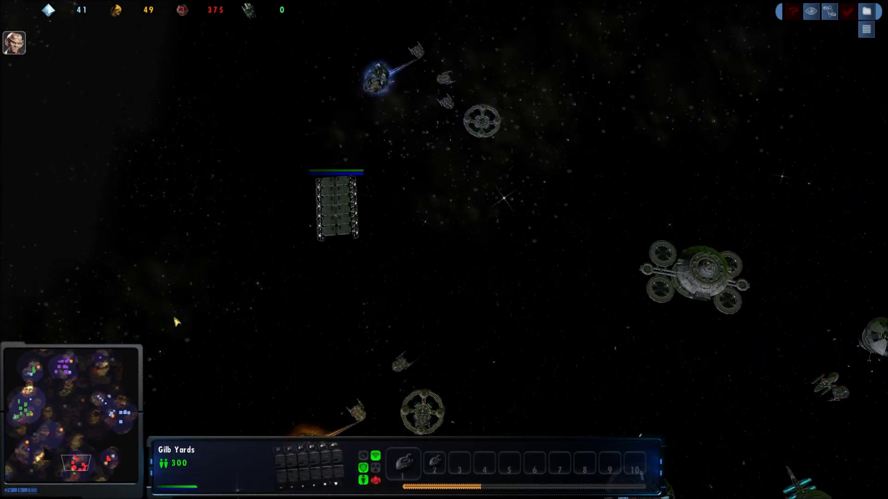
click(31, 420)
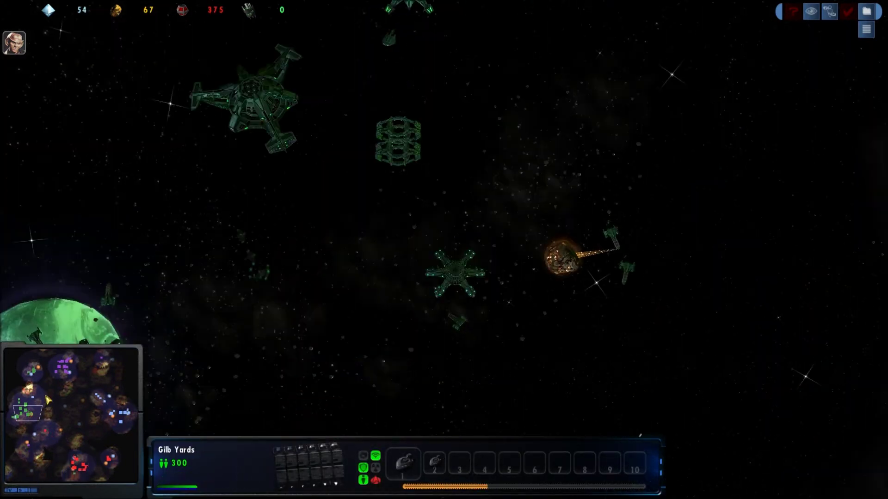
click(262, 278)
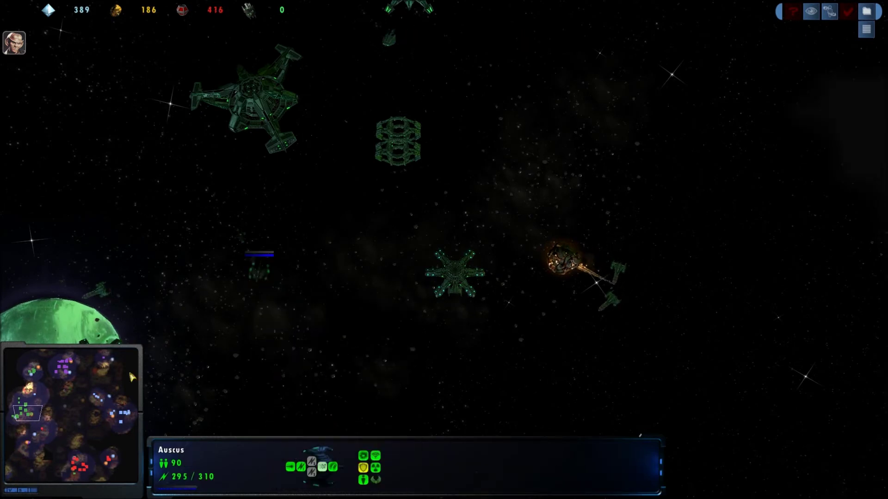
click(125, 417)
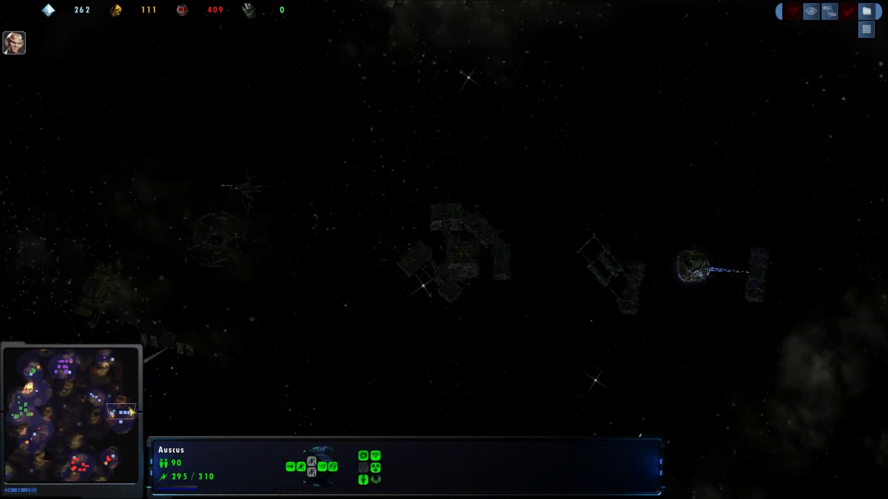
click(446, 252)
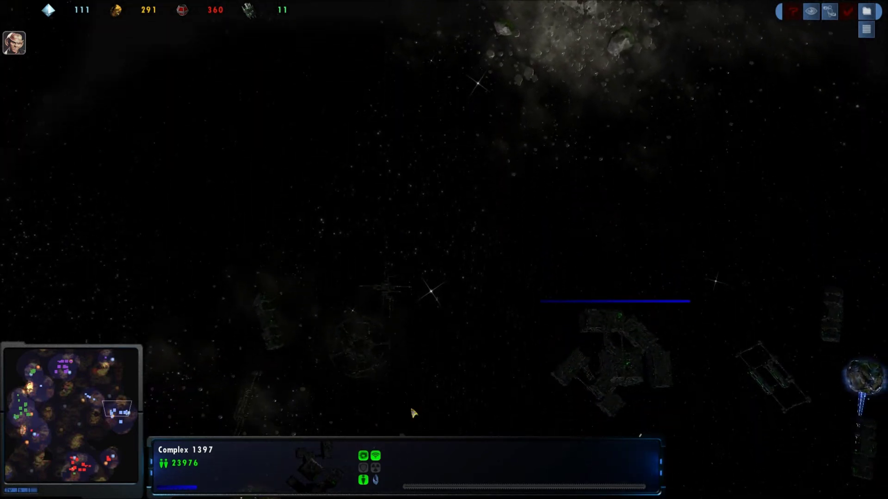
- Visit the grey starbase cluster and several mining areas, then return to the green Cirgius base
click(68, 375)
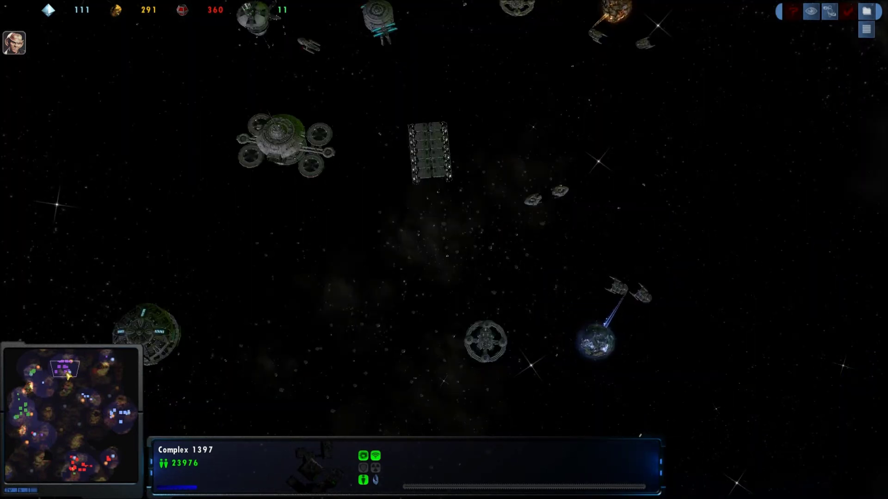
click(40, 377)
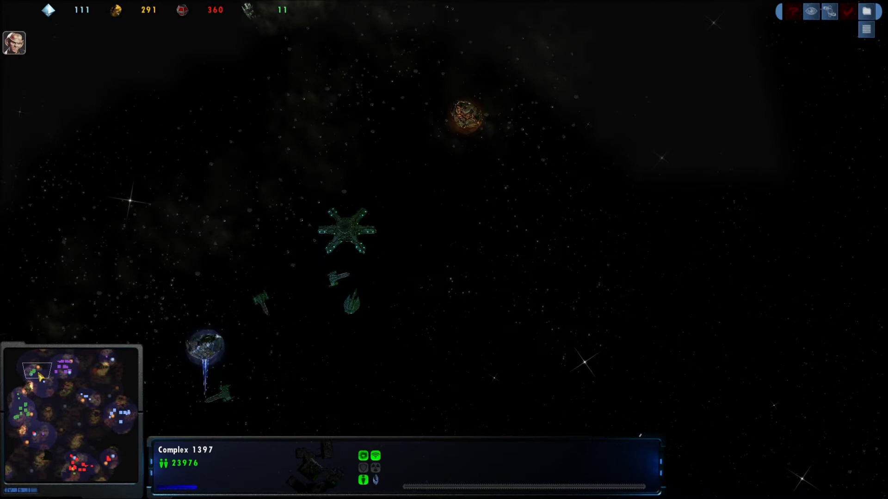
click(69, 377)
click(37, 374)
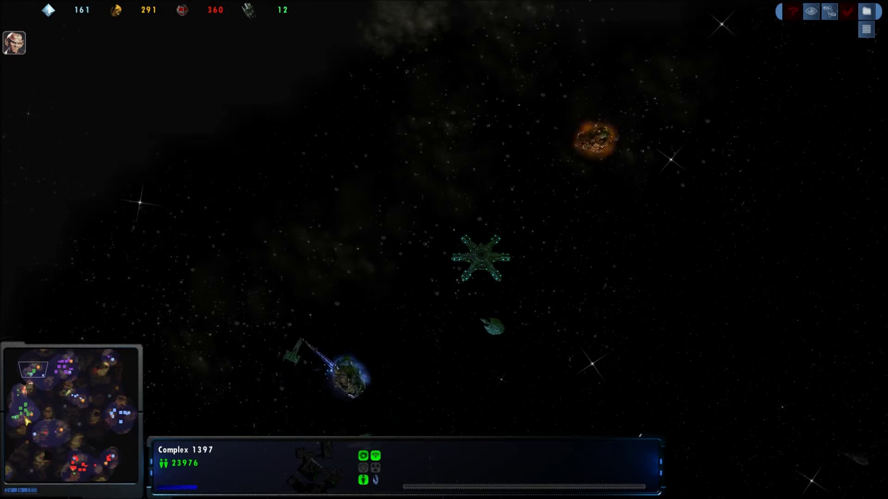
click(24, 411)
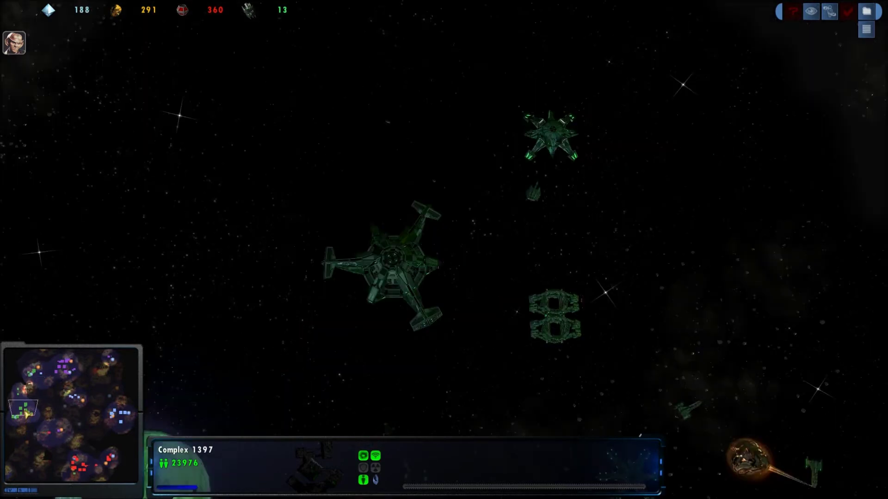
- Check a distant mining outpost, the grey base's miners, the blue-planet ring station and asteroid area
key(Down)
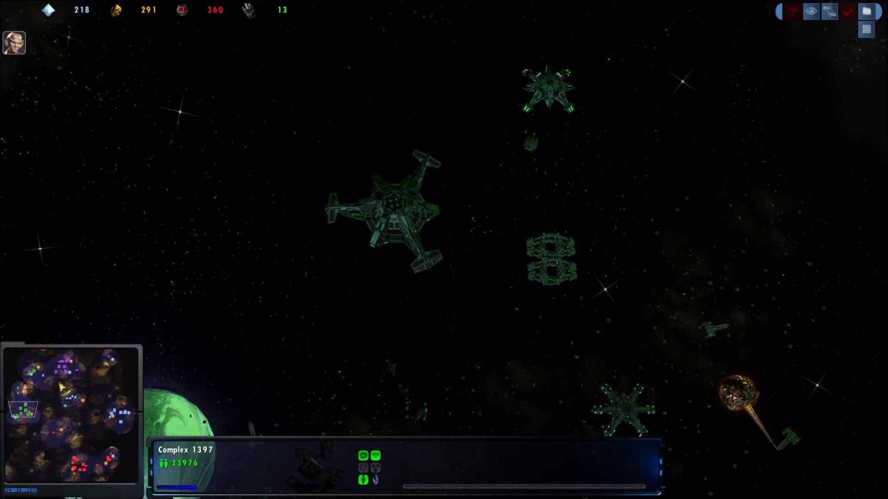
click(32, 376)
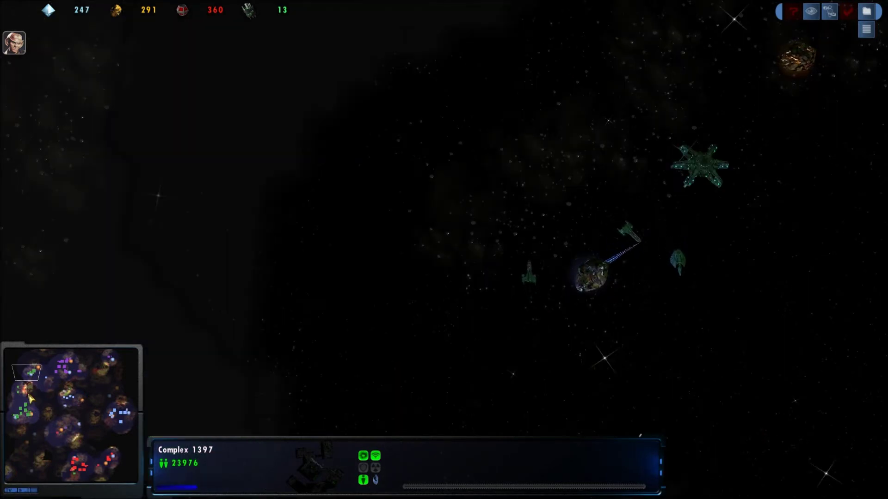
click(75, 379)
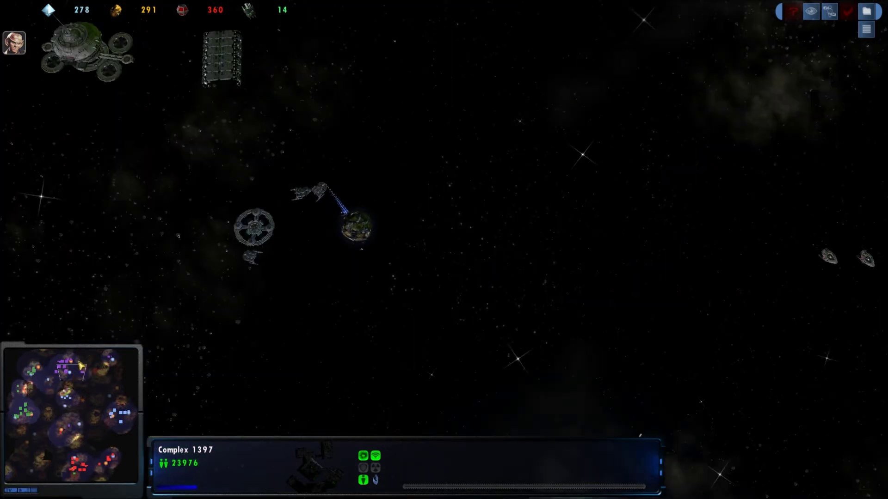
click(119, 362)
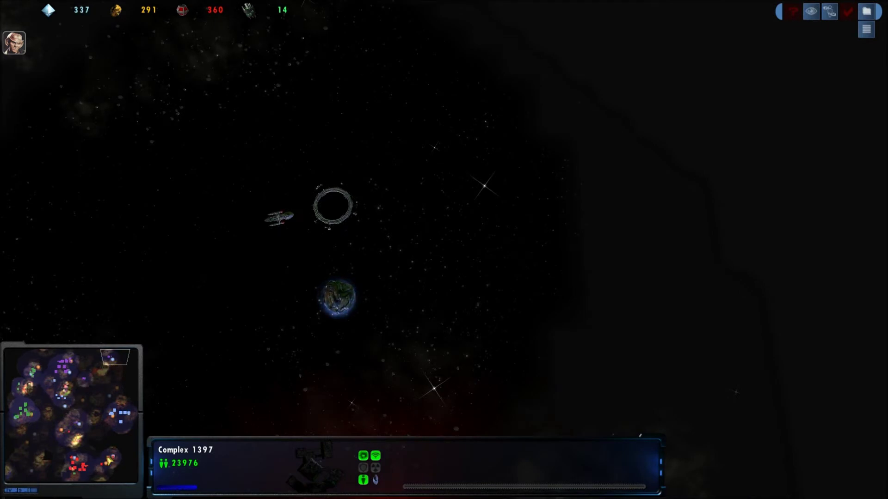
key(Down)
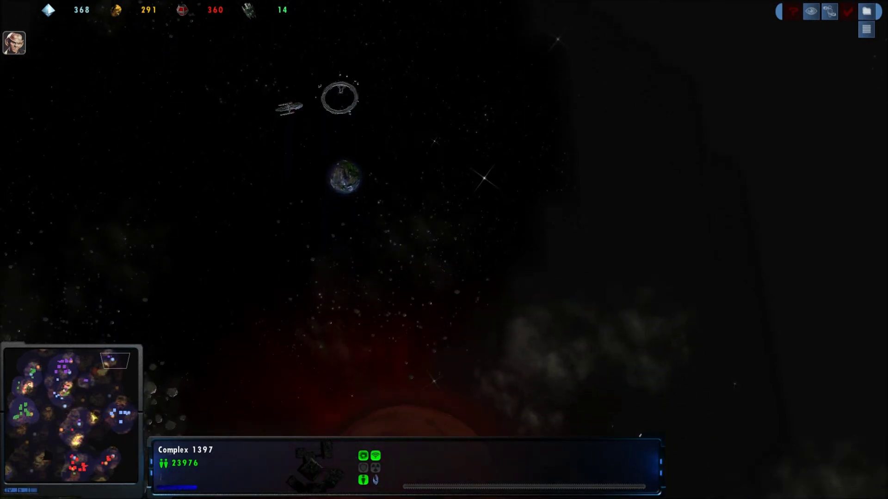
click(61, 399)
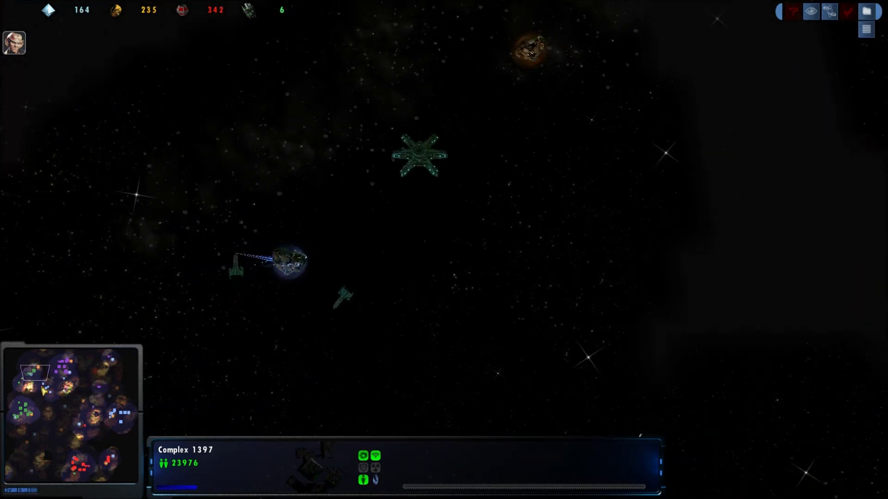
- Watch the cubes fighting green ships and inspect the Cetor and Lisius ships
click(27, 384)
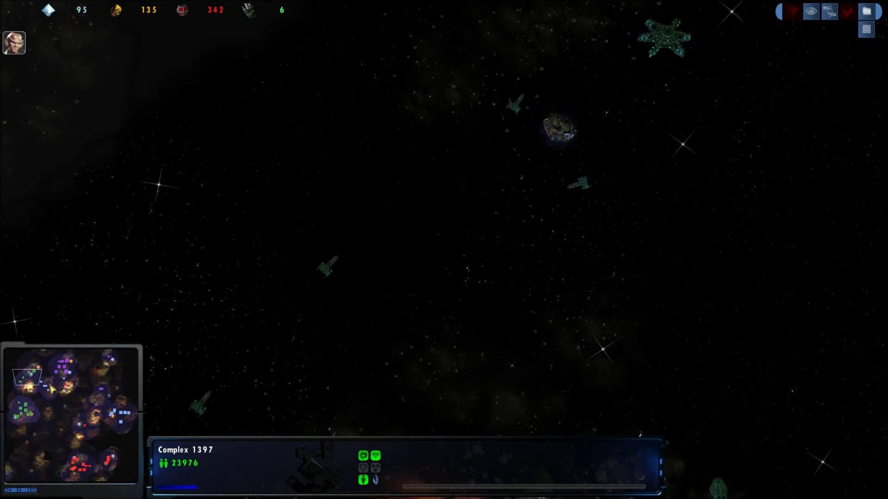
click(104, 386)
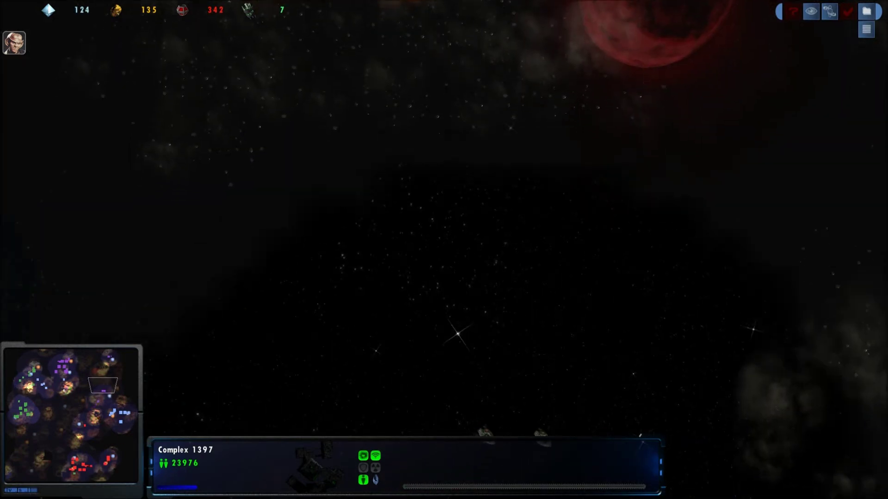
click(40, 386)
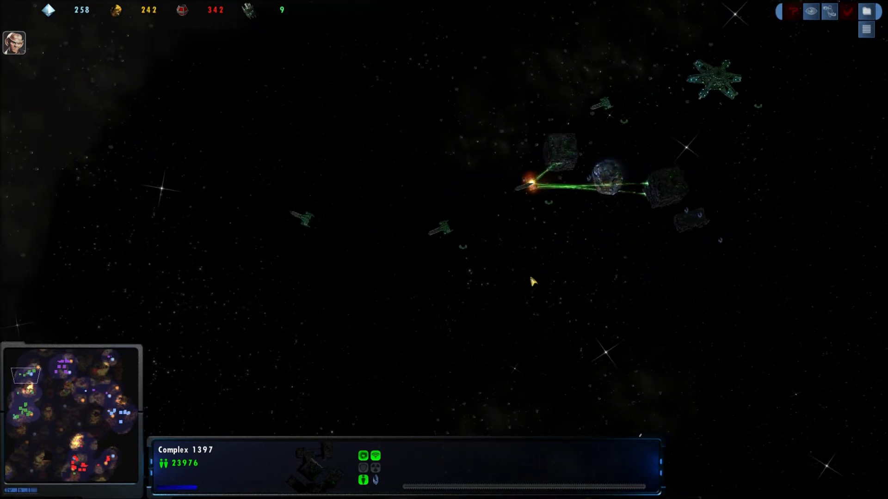
click(462, 302)
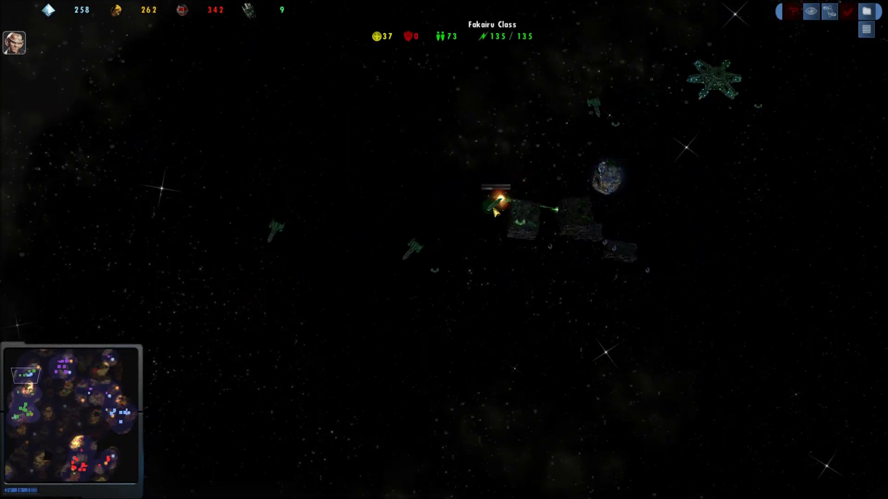
click(598, 109)
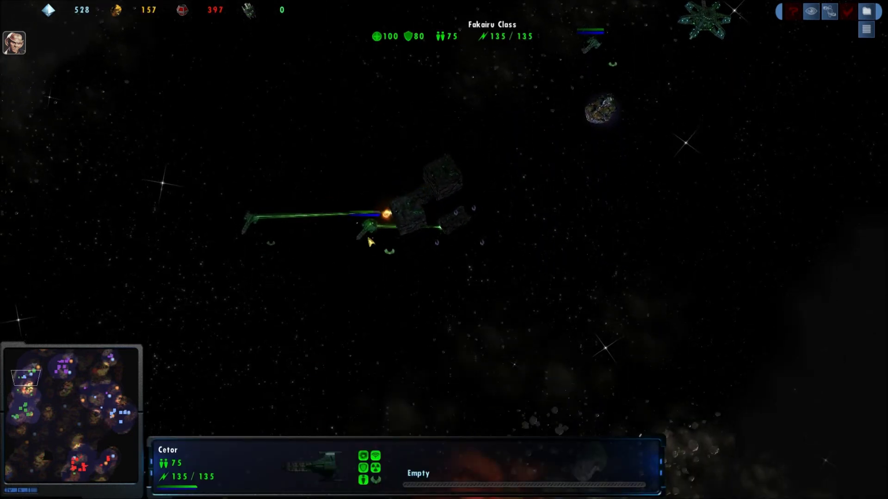
click(362, 235)
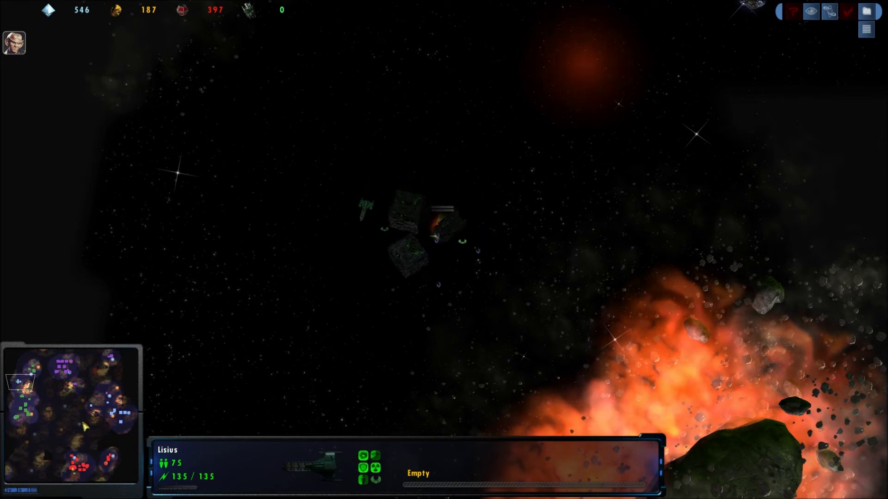
- Select USS Tenggara, then check ships attacking a planet and a starbase area
click(80, 391)
drag(266, 188, 393, 327)
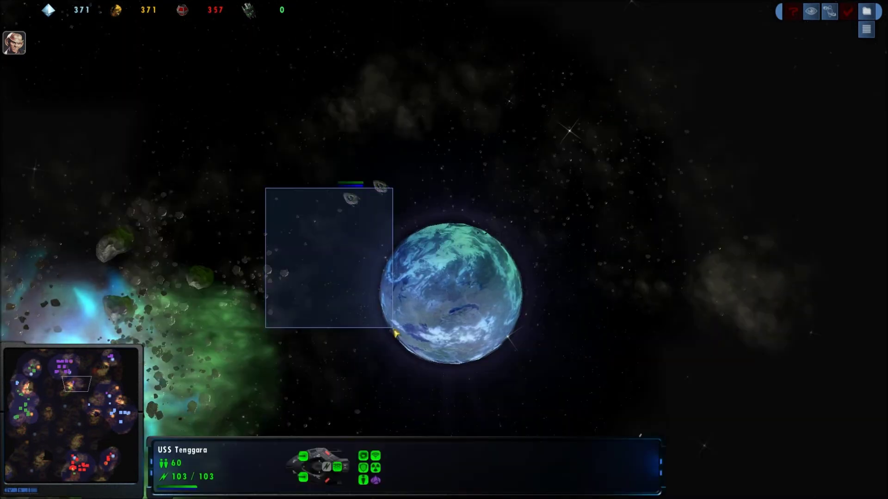
click(90, 408)
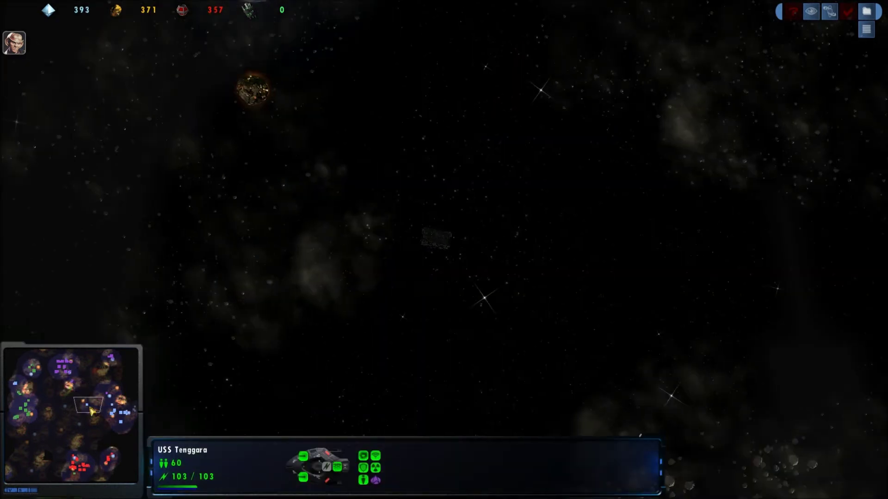
click(125, 413)
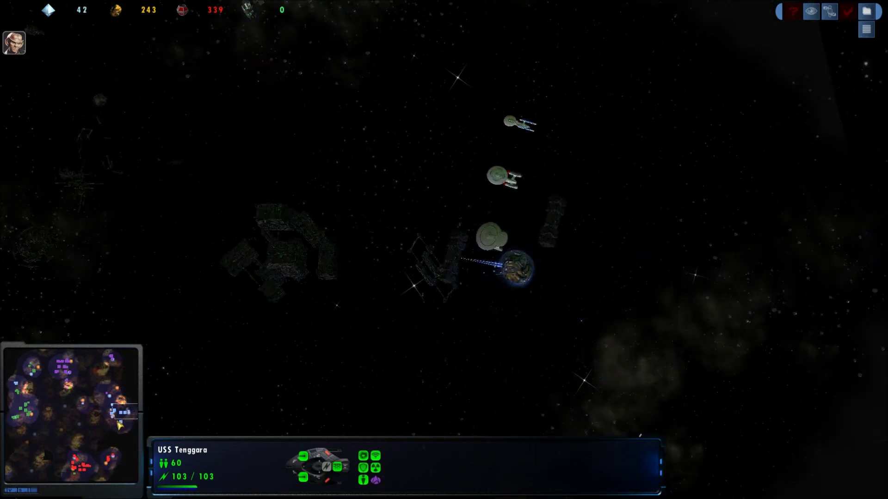
key(space)
key(Right)
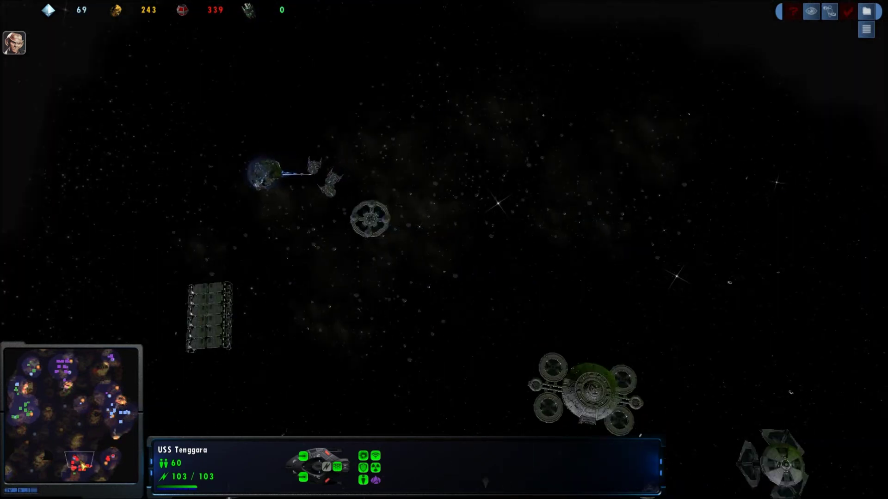
- Follow the Federation ships past asteroid explosions and select the three ships near a planet
click(110, 444)
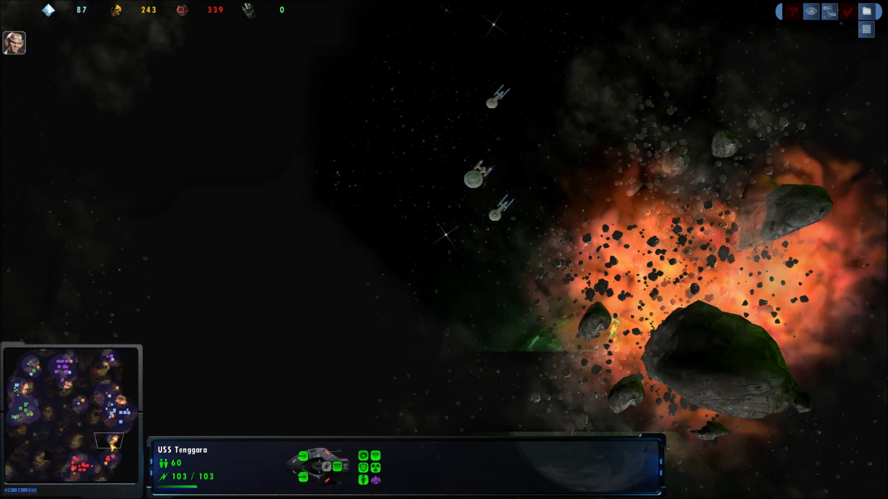
click(104, 410)
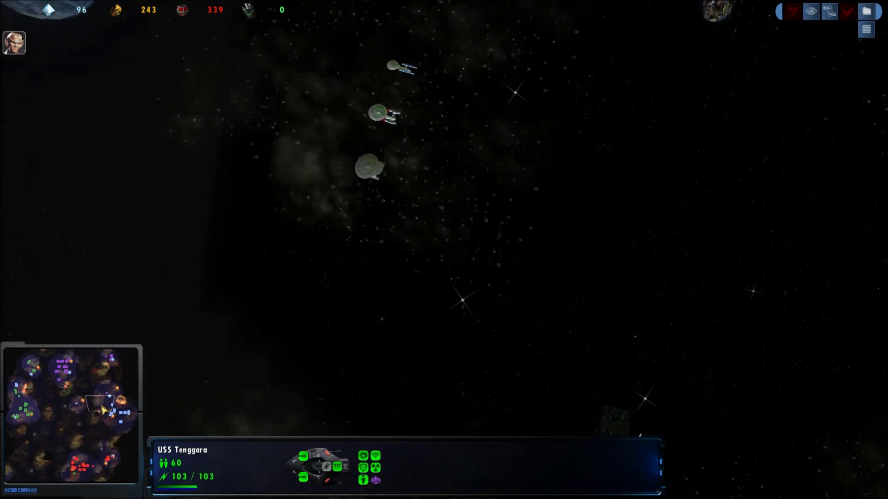
click(19, 392)
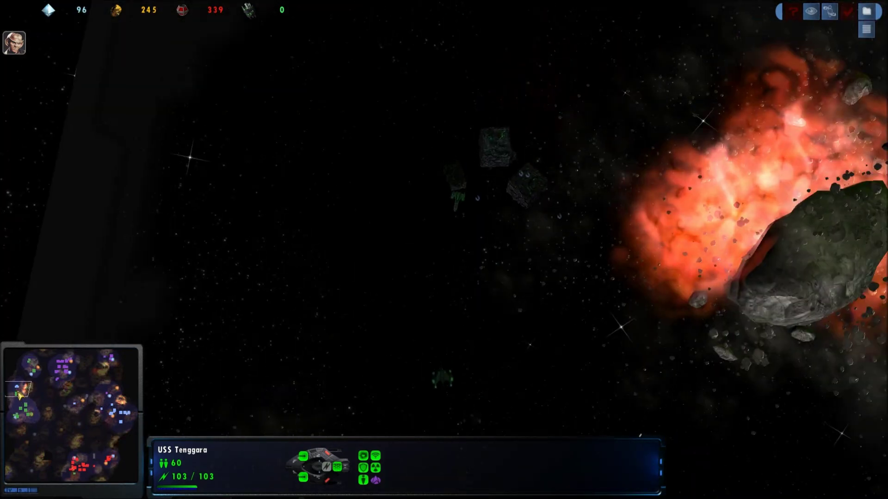
drag(19, 392, 22, 403)
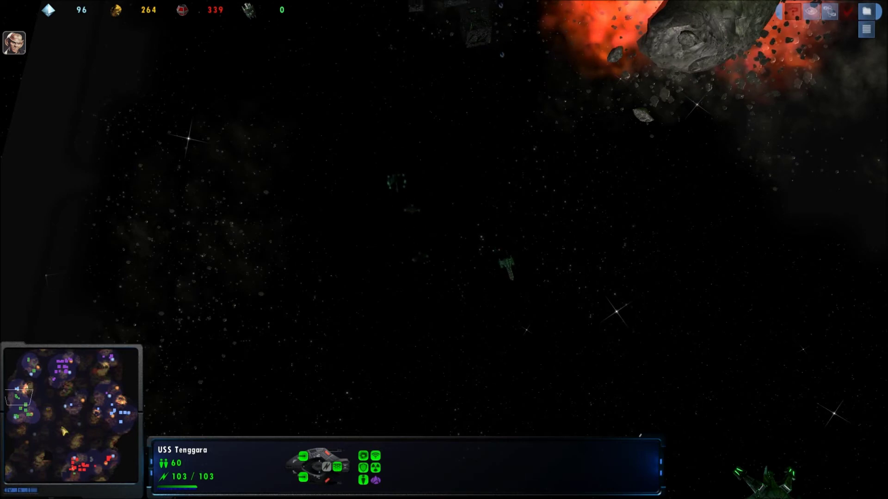
click(94, 461)
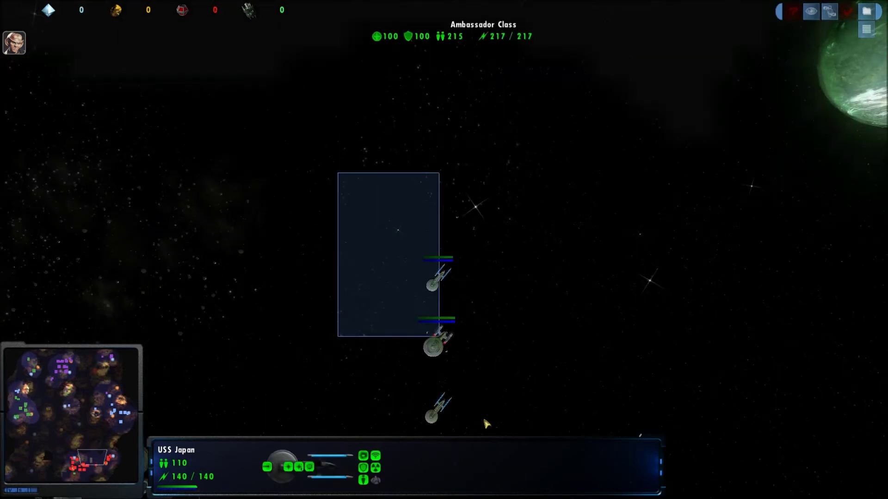
drag(337, 172, 443, 338)
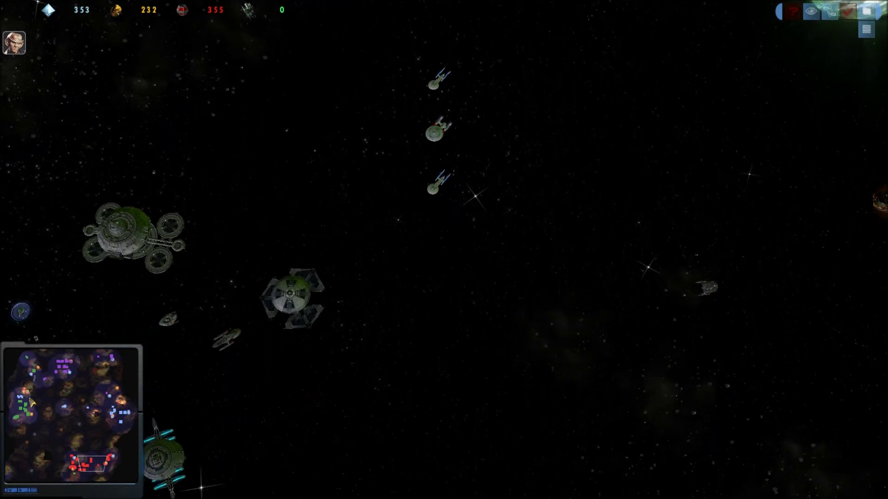
- Jump to the Borg cubes on the map's left and inspect Auscus and Vessel 1397
click(31, 401)
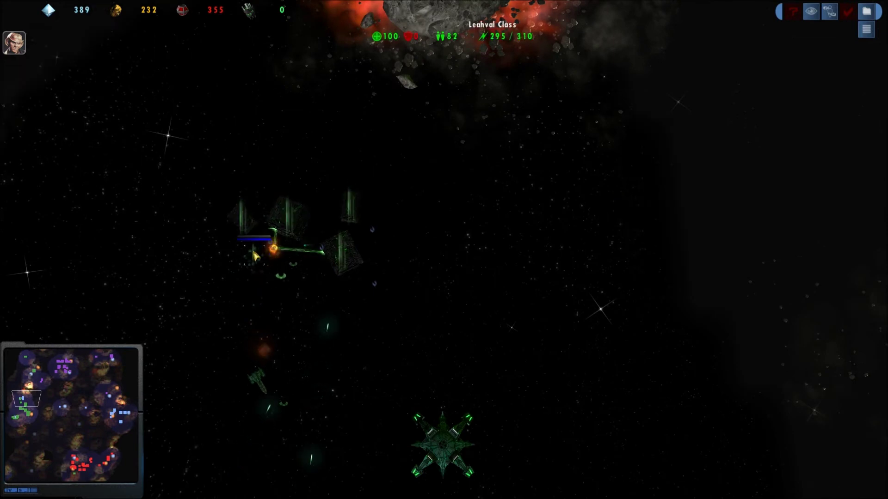
click(279, 236)
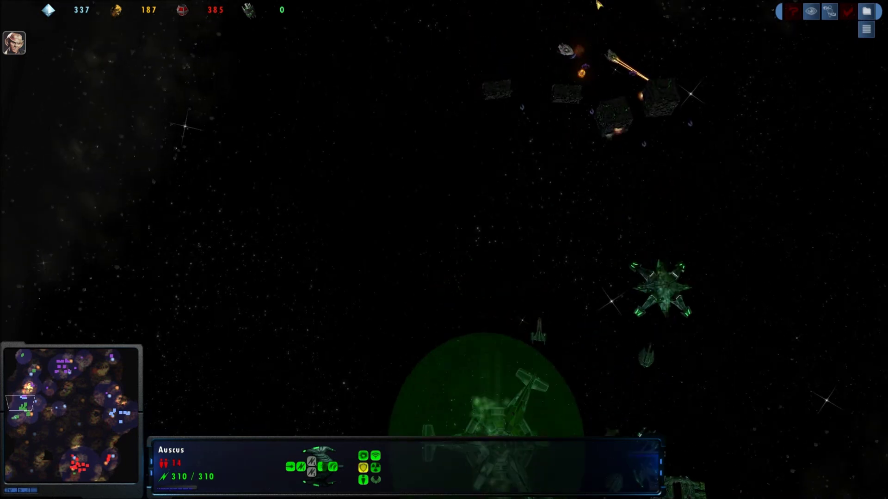
click(613, 128)
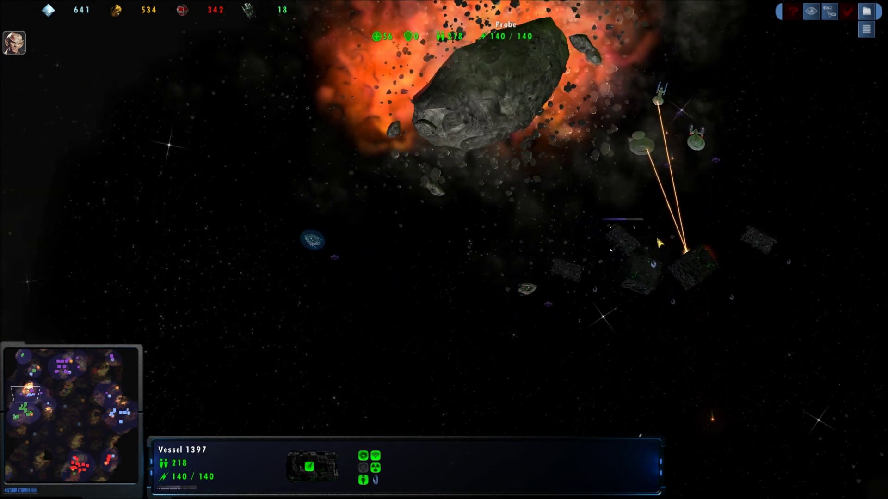
- Pan down and right after the advancing cubes and inspect Borg cube Vessel 7227
key(Down)
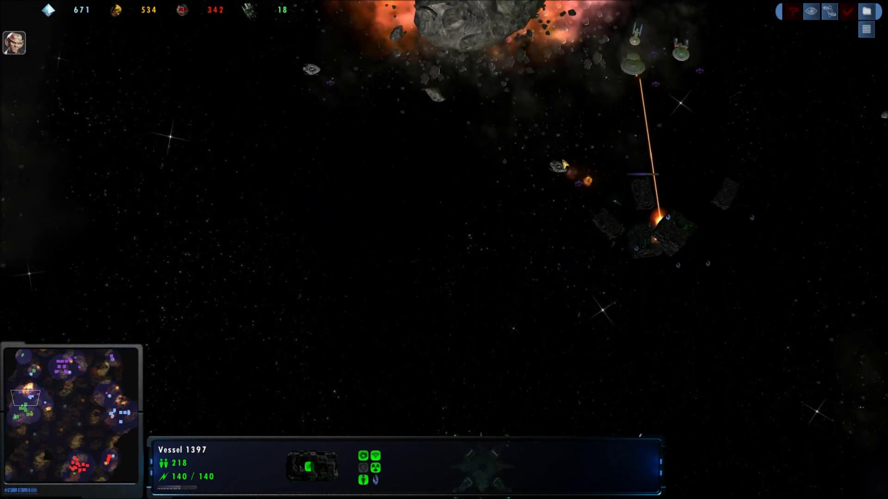
key(Right)
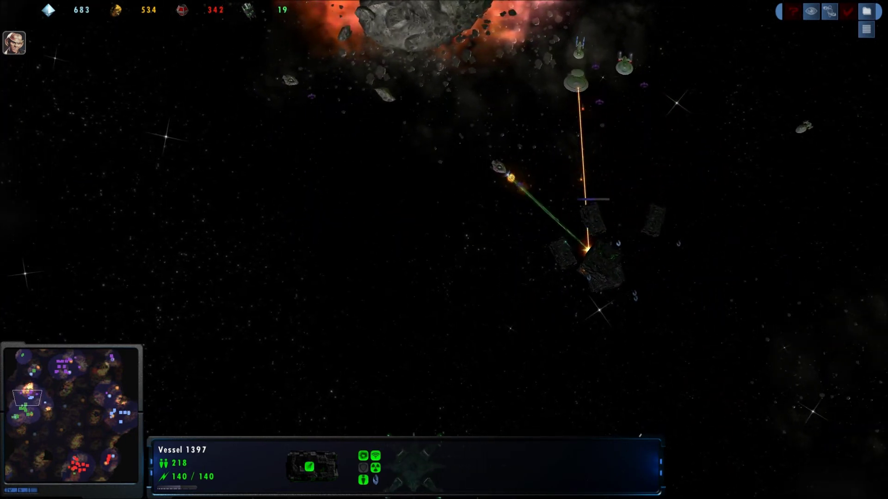
key(Down)
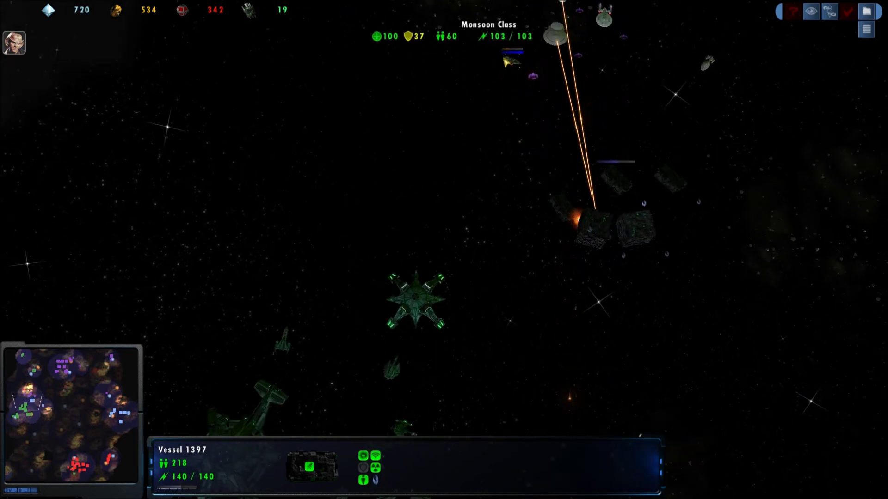
key(Right)
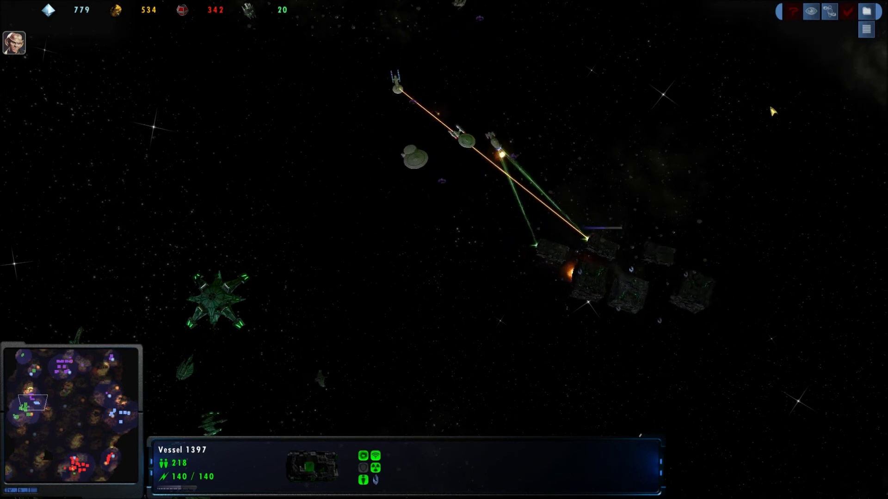
key(Right)
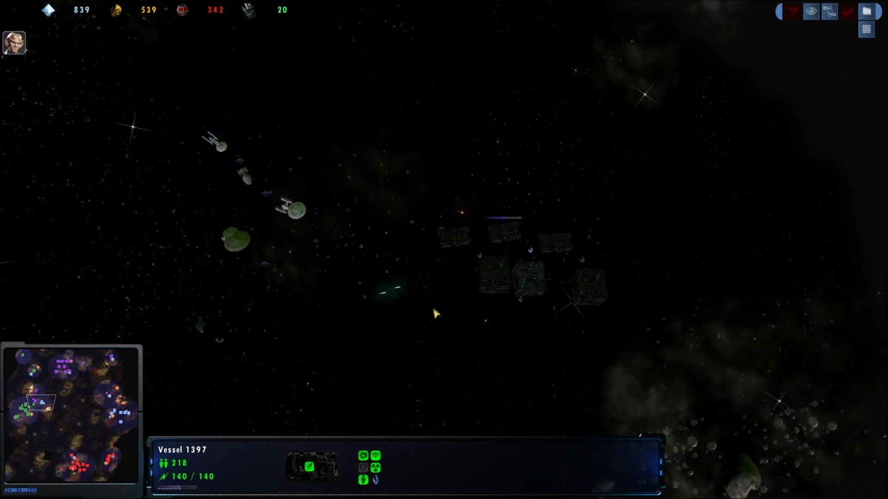
click(554, 262)
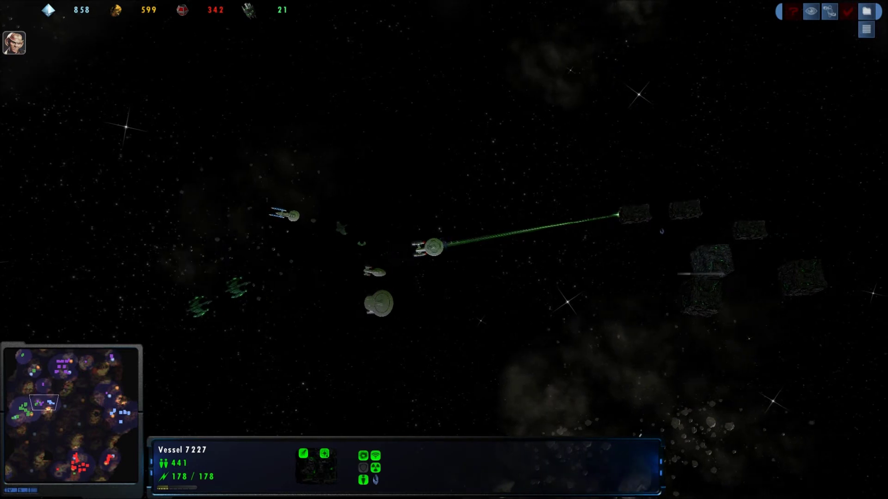
- Inspect USS Varberg and Vessel 7227, then visit the top-left base's Trasalian Station
click(438, 237)
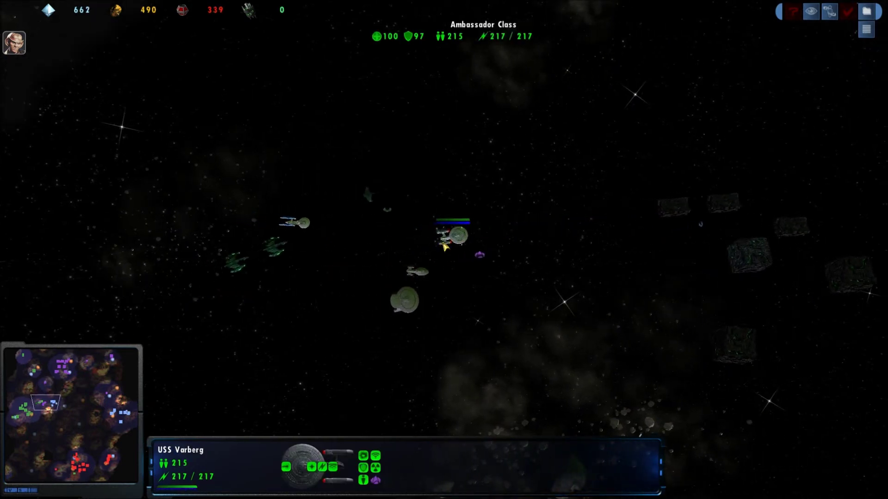
click(749, 403)
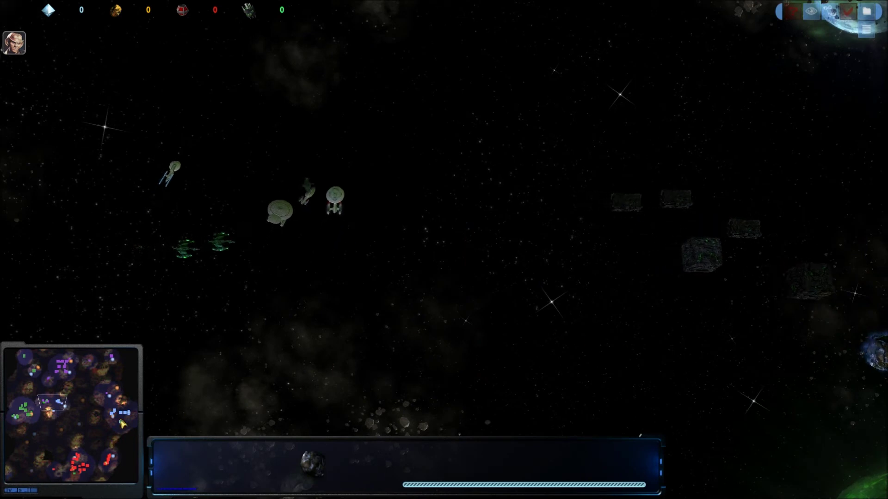
click(116, 362)
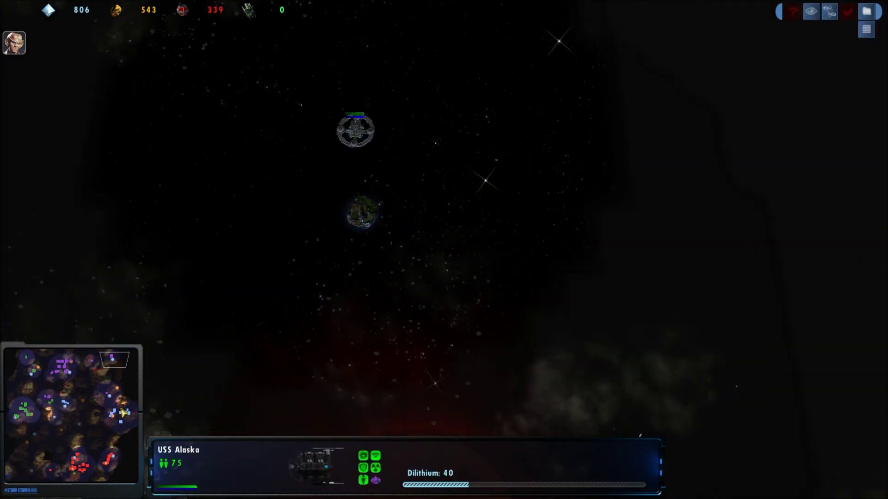
drag(123, 414, 120, 419)
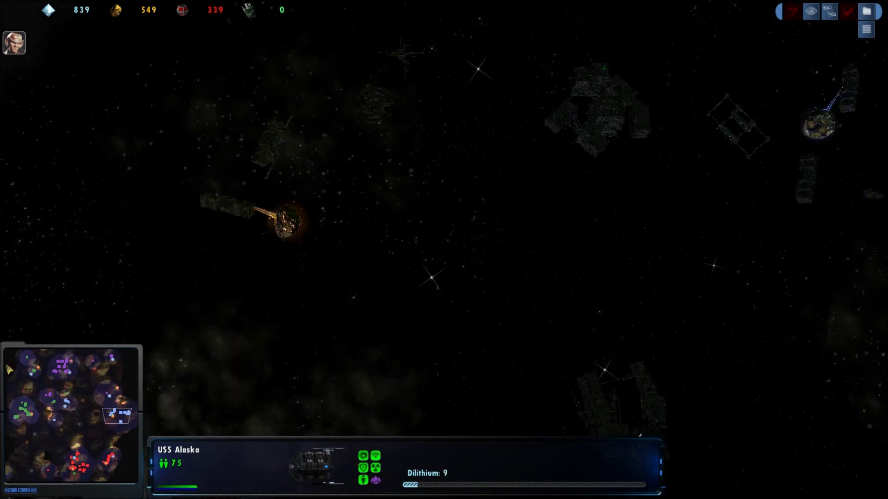
click(32, 375)
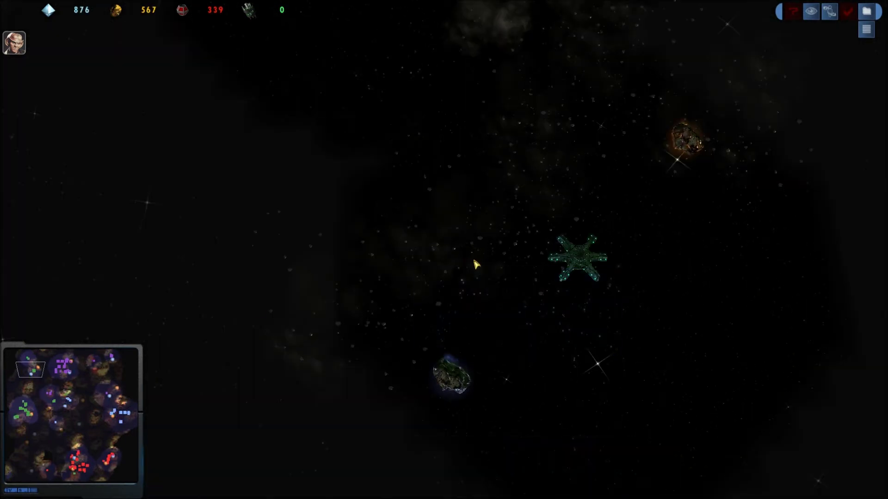
click(577, 259)
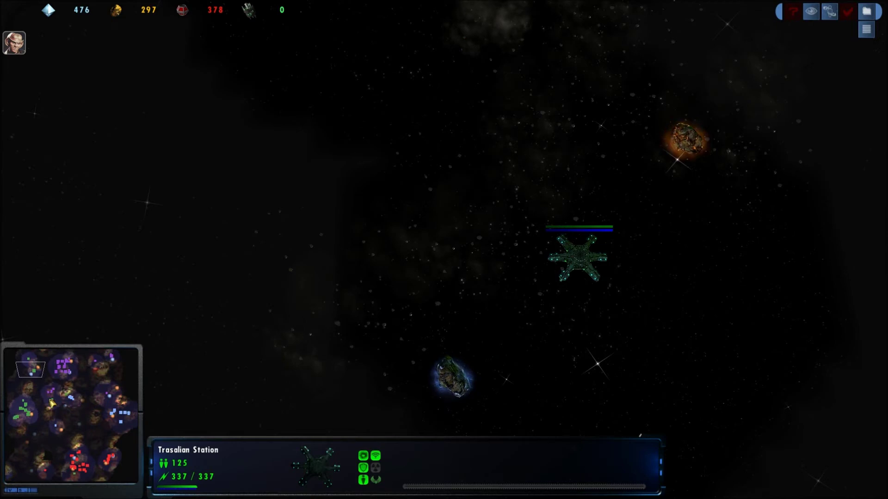
- Visit the southern starbase cluster and select USS Sopwith with hotkey 1
click(49, 476)
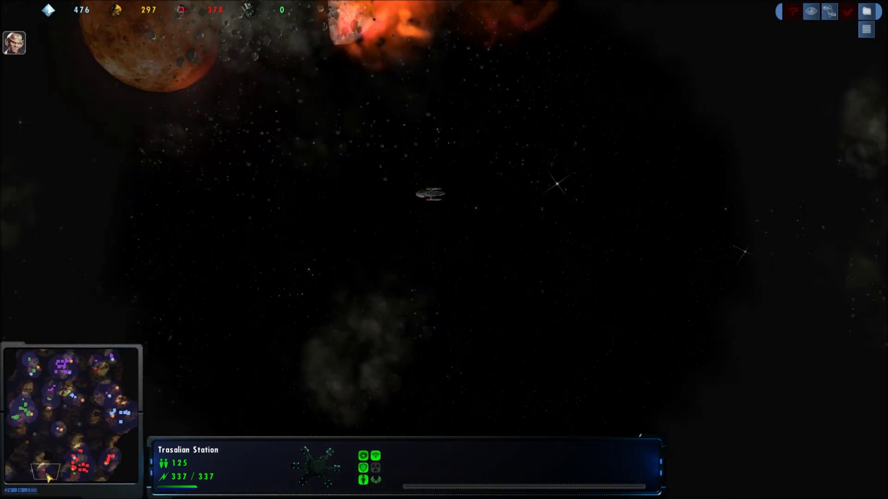
click(87, 463)
click(78, 477)
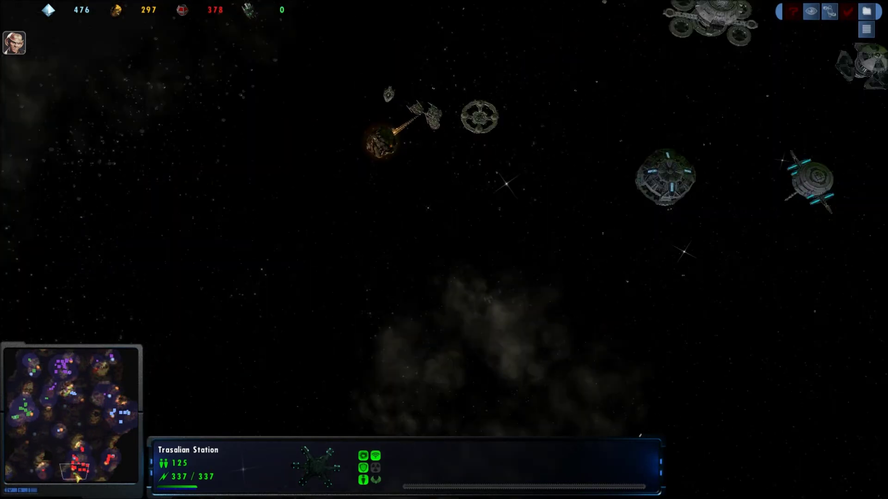
drag(70, 477, 43, 477)
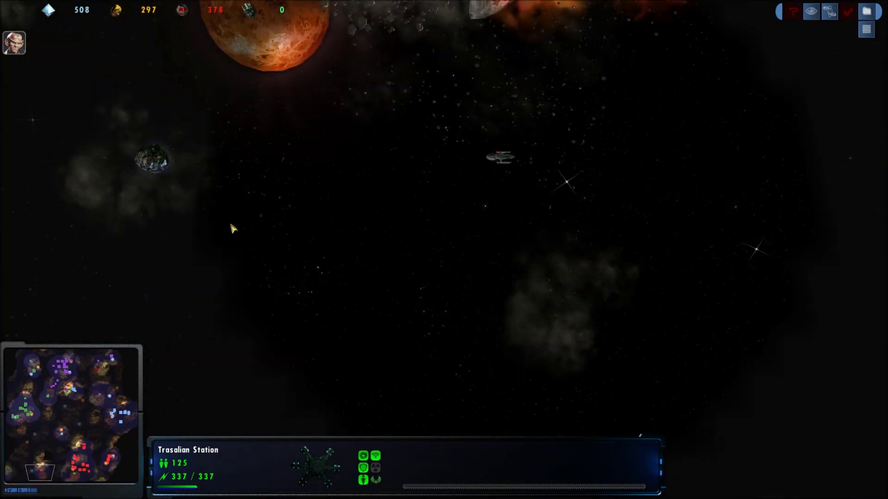
key(1)
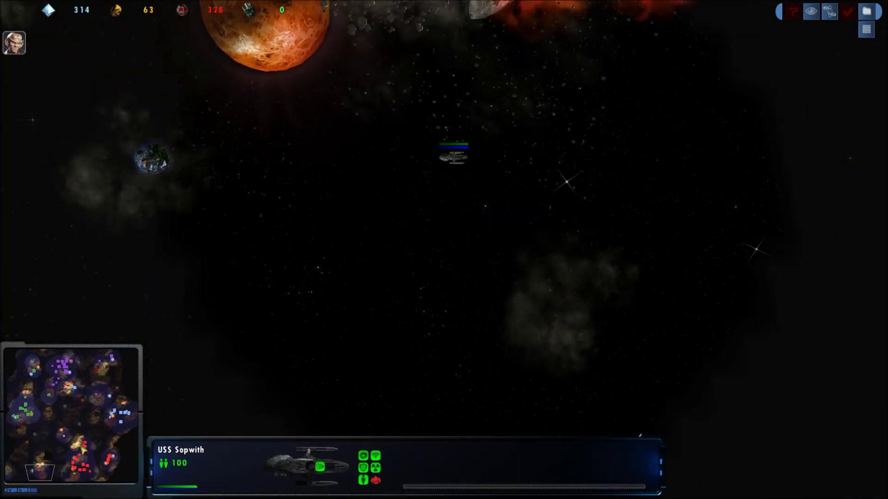
- Check the Federation ships by the asteroid explosion, then the red star system's station
click(83, 448)
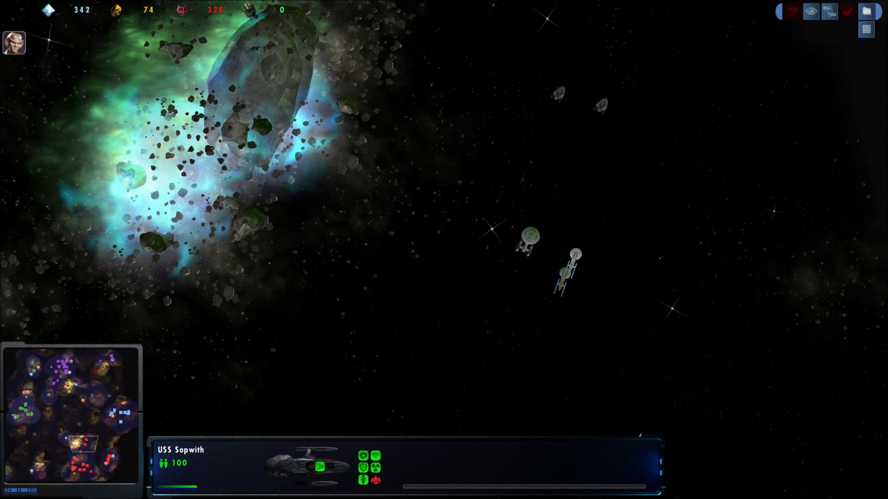
click(110, 366)
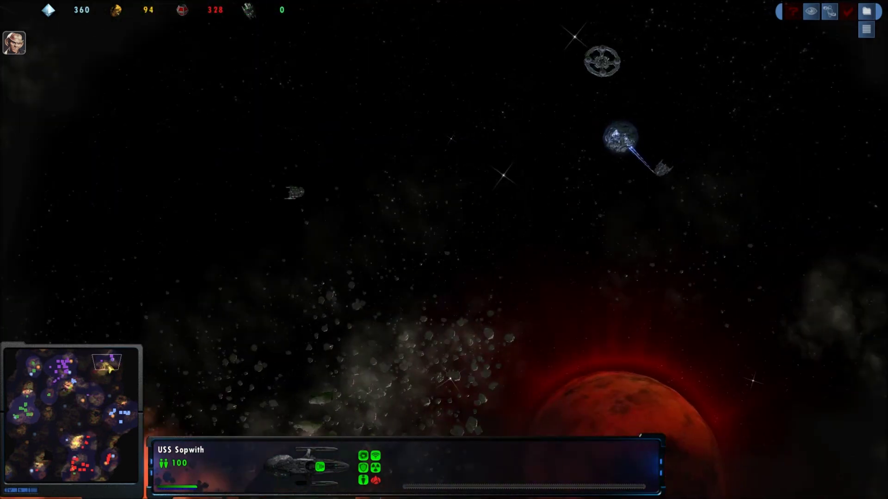
click(78, 380)
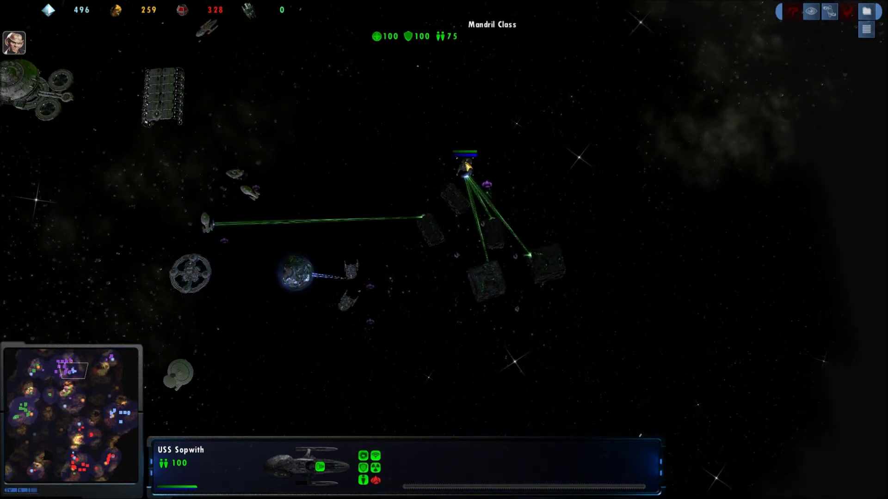
- View the Storage Dock under construction, then centre on the blue planet and orange nebula
click(467, 167)
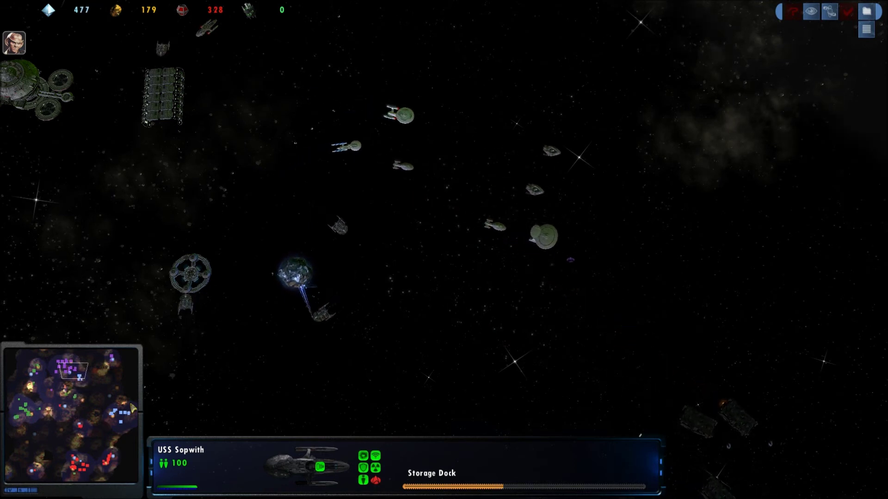
key(Right)
key(Down)
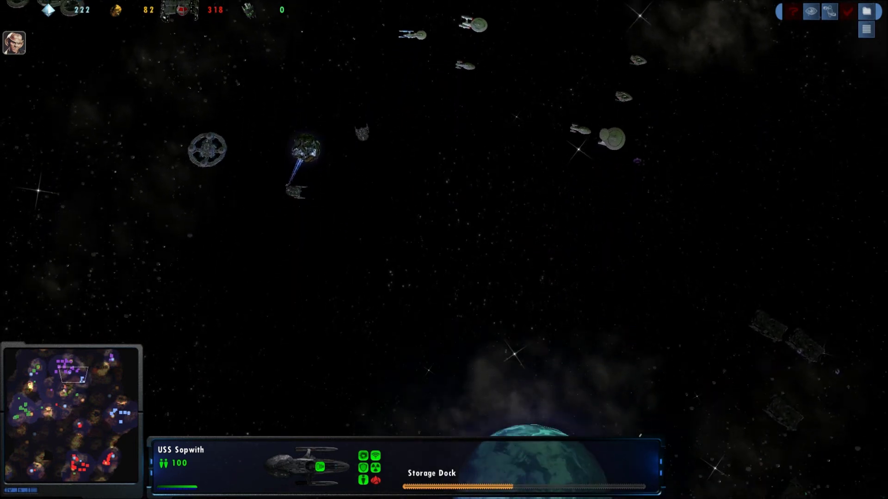
key(Right)
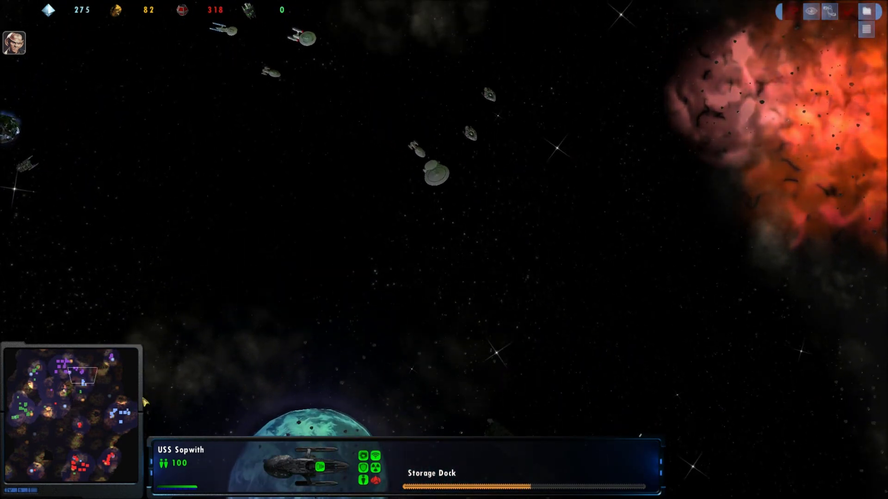
click(119, 416)
click(93, 399)
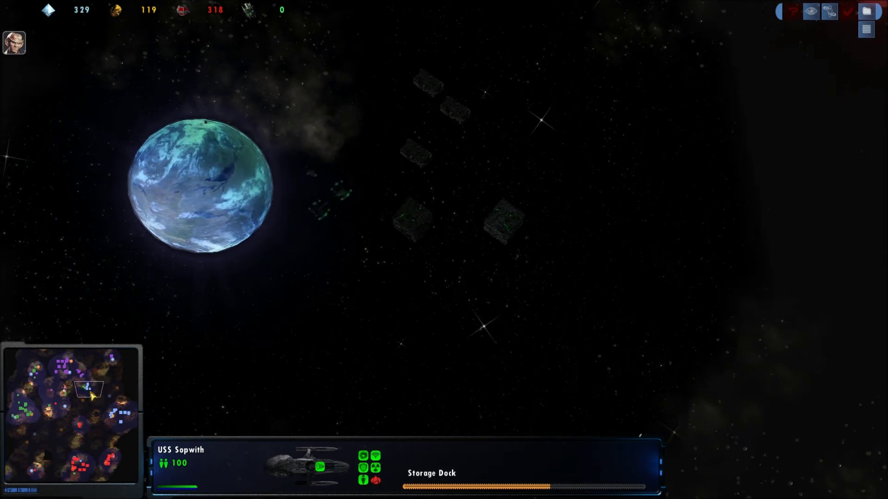
drag(92, 396, 91, 389)
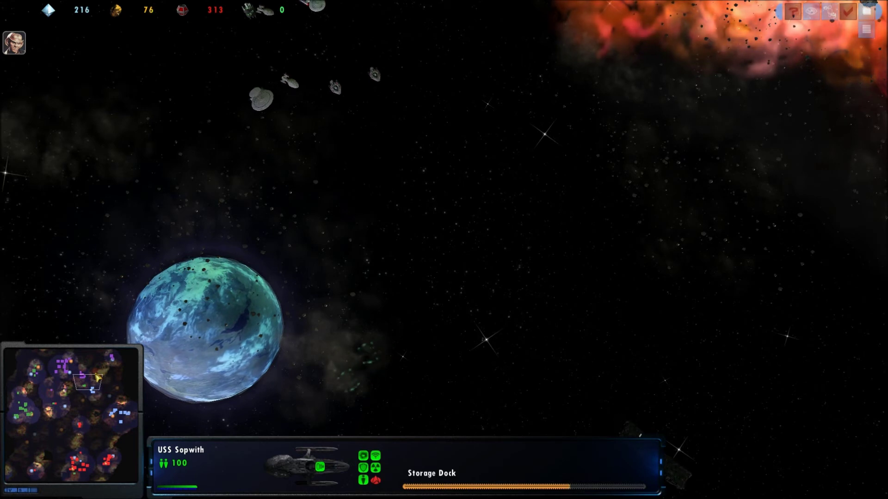
- Inspect Borg Scoutcube Vessel 9427, then jump to the ships near the explosion
click(117, 417)
click(368, 60)
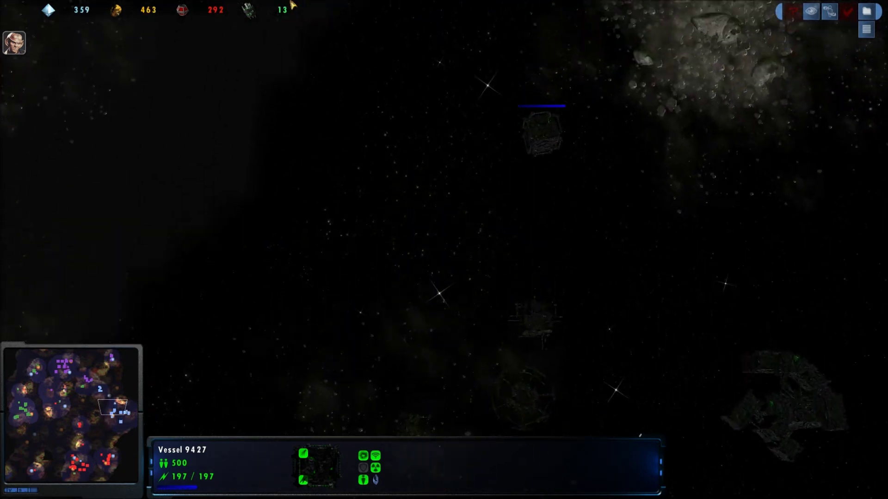
click(509, 268)
click(517, 285)
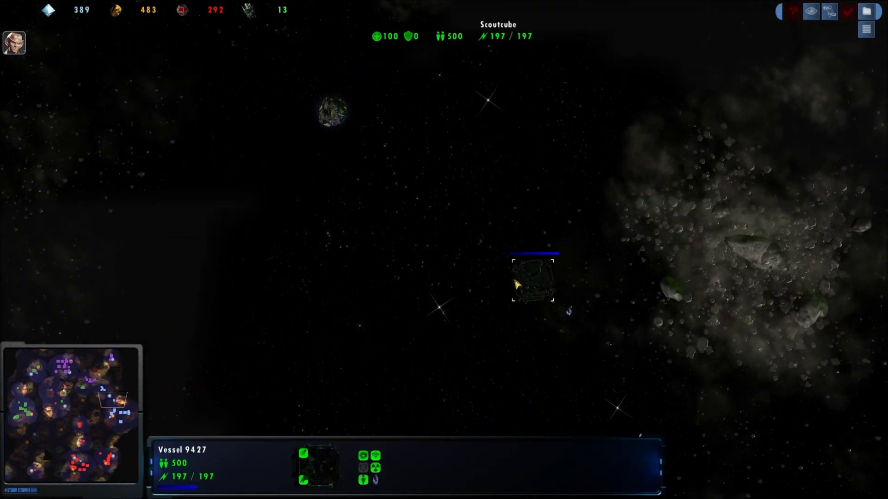
click(128, 396)
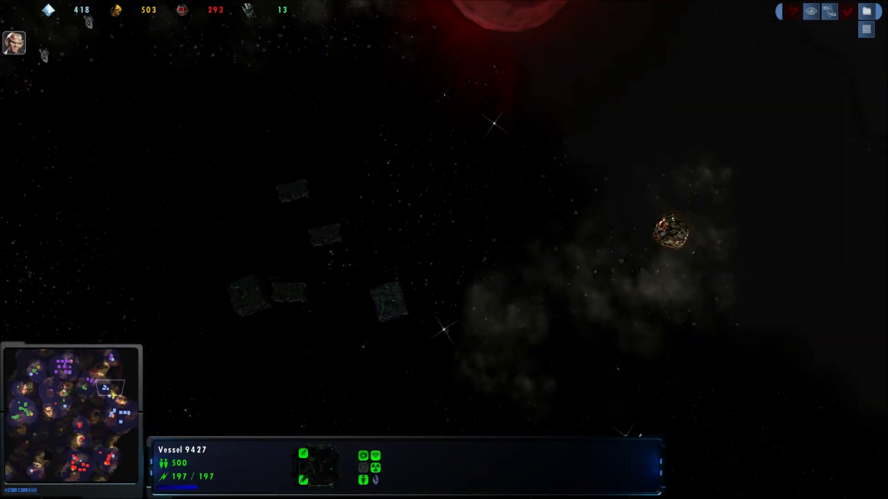
click(103, 384)
drag(102, 384, 98, 394)
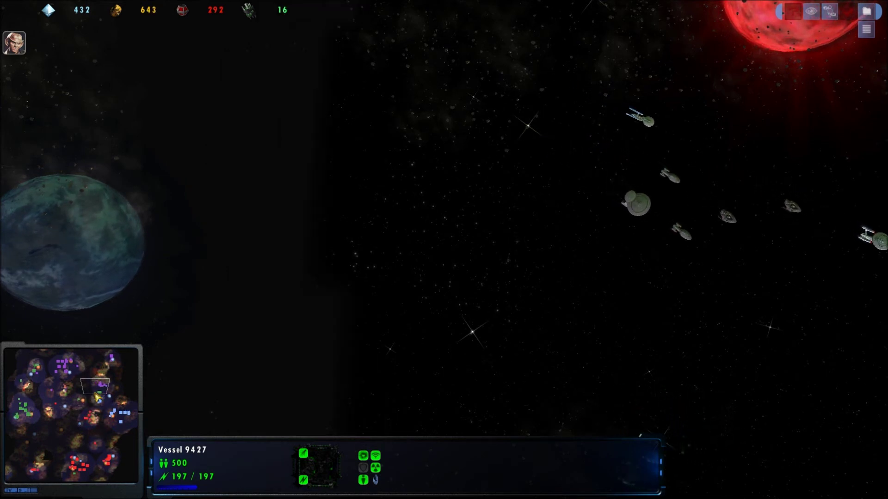
- Frame the blue planet and massing Borg cubes, and inspect USS Cuirassier
key(Down)
key(Down)
key(Down)
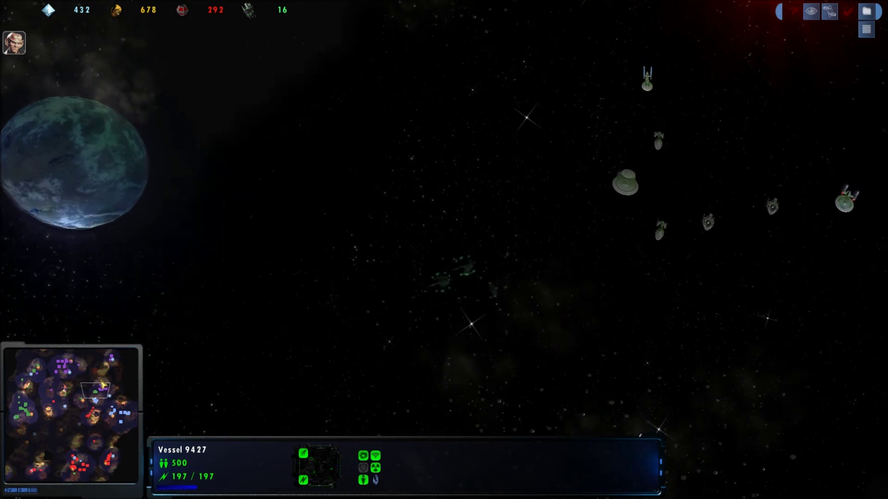
key(Left)
key(Down)
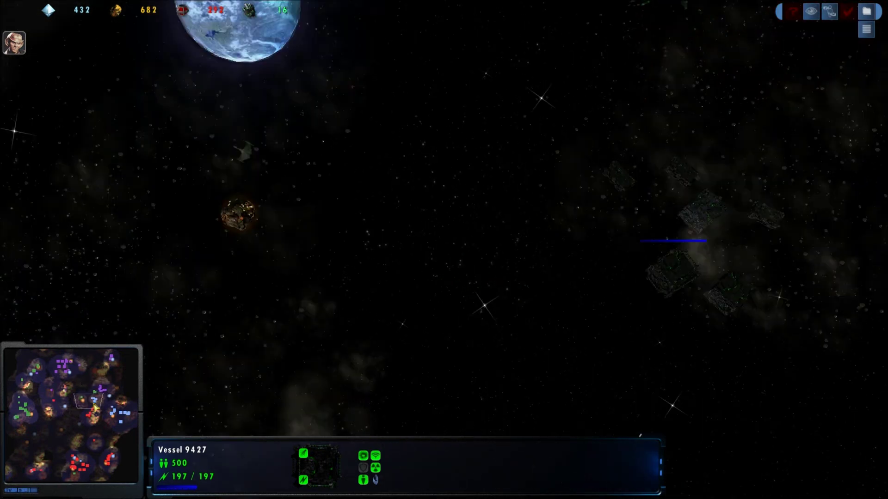
key(Down)
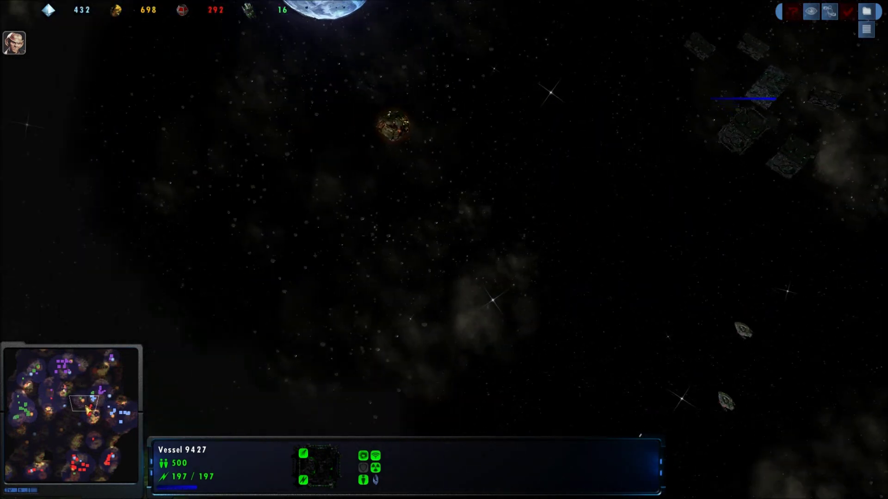
key(Right)
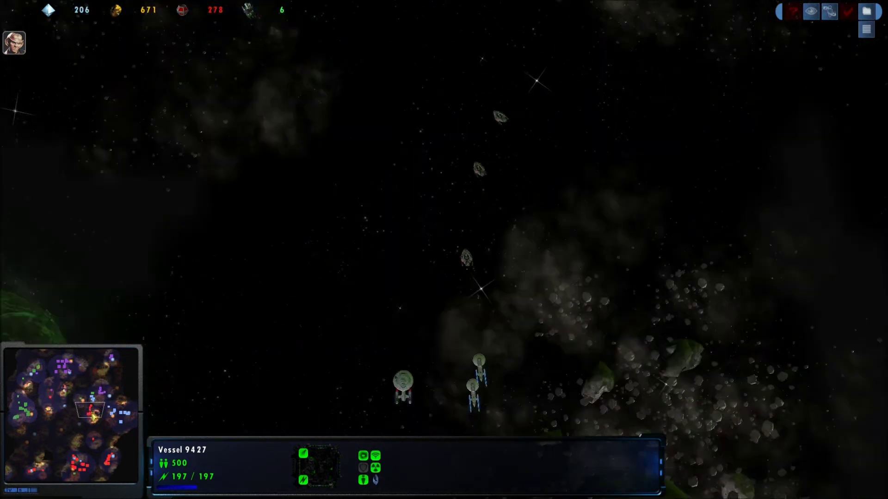
key(Up)
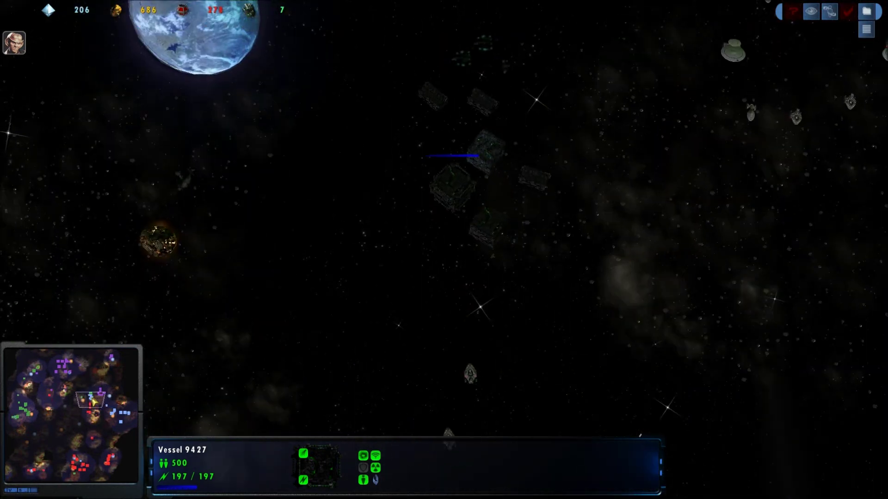
key(Up)
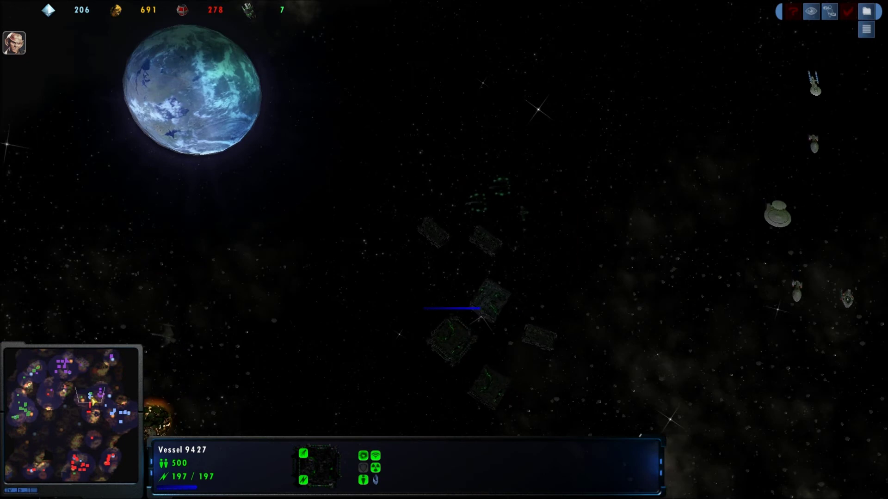
key(Down)
key(Down)
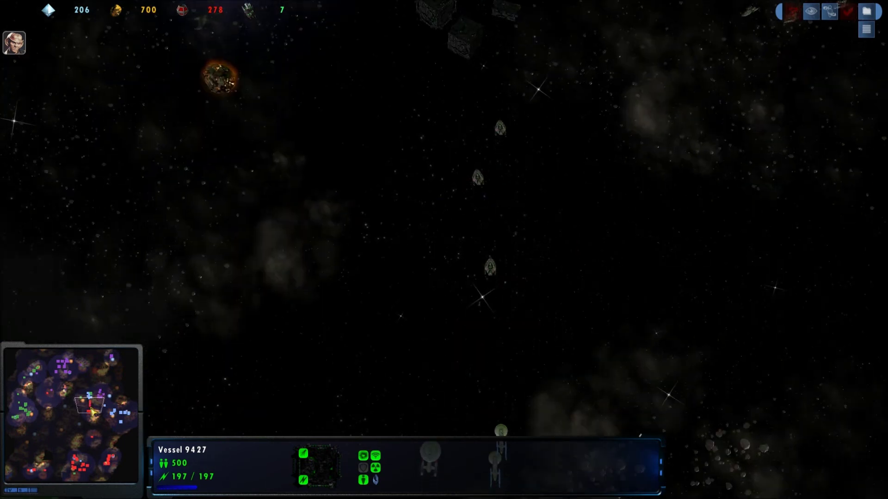
key(Up)
key(Left)
key(Right)
key(Up)
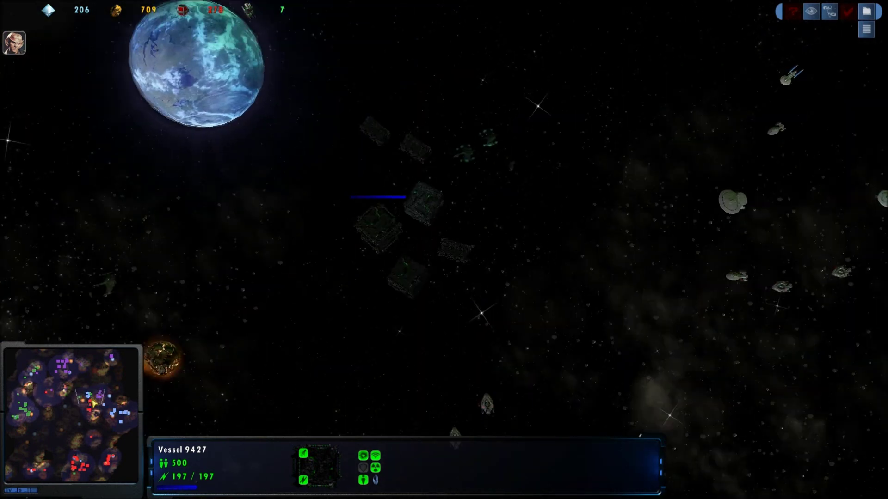
key(Right)
key(Up)
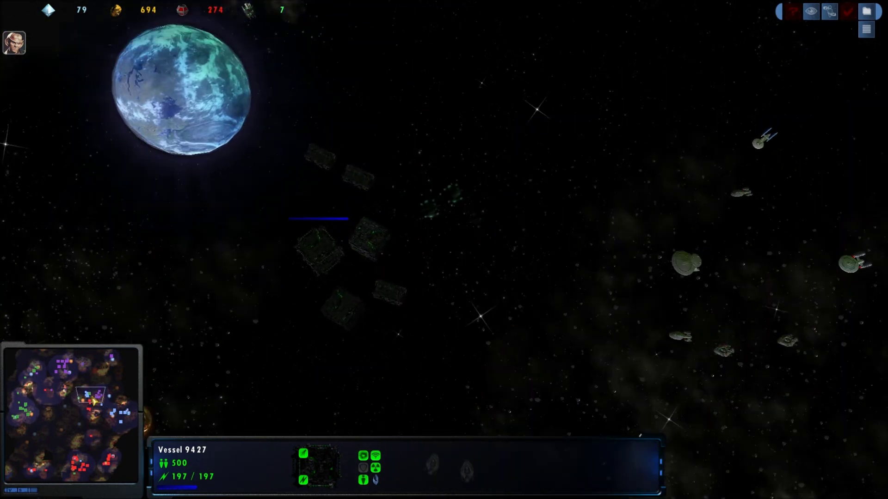
key(Left)
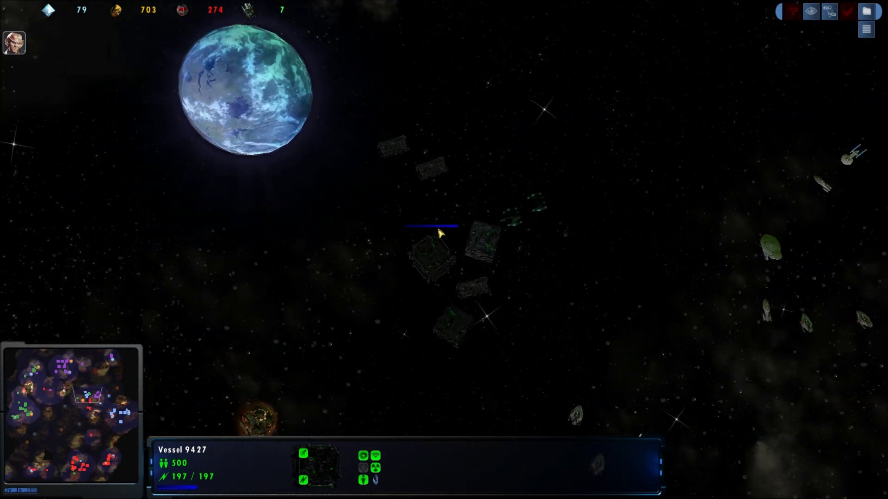
click(591, 353)
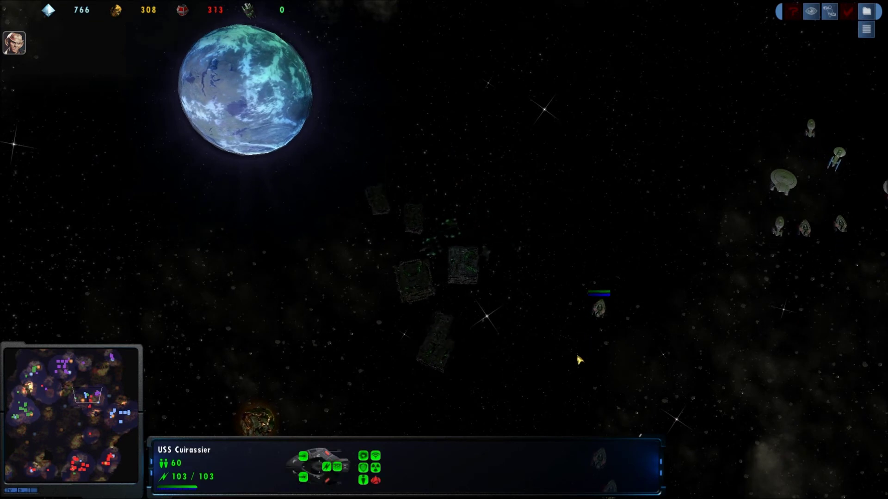
- Show USS Cuirassier's attack, inspect Scoutcube Vessel 9427, and follow the battle toward the blue planet
right_click(769, 155)
key(Right)
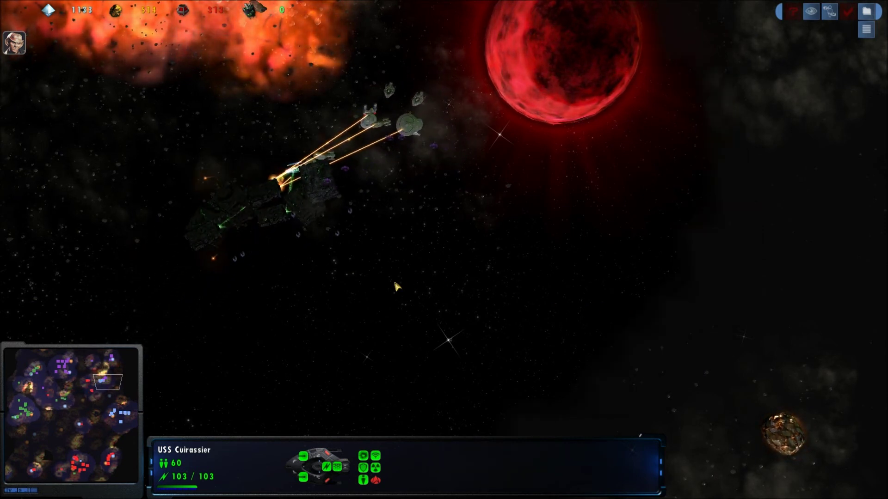
click(208, 205)
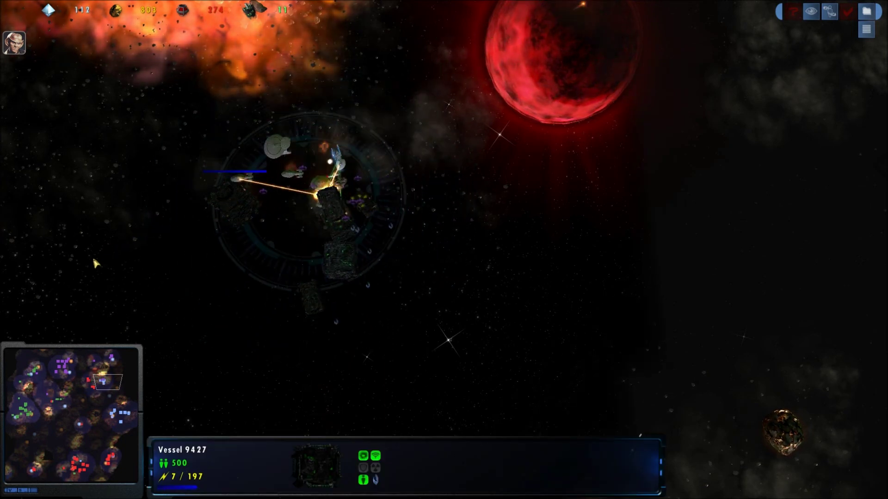
key(Left)
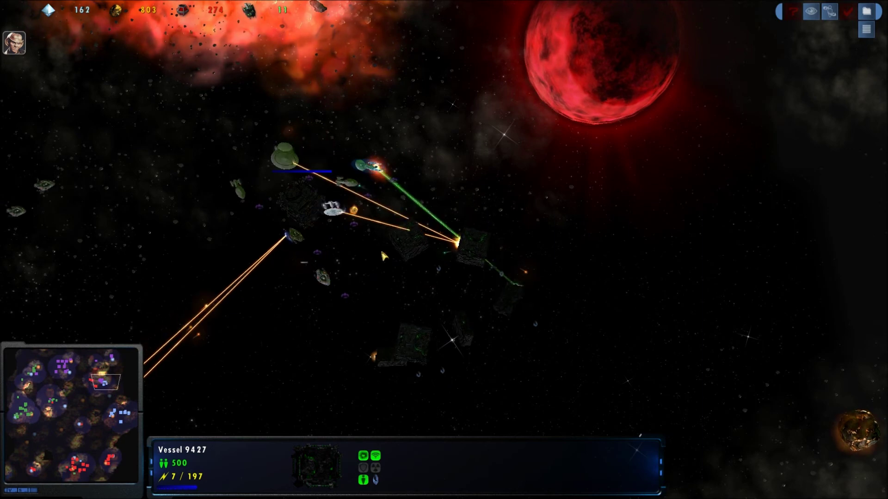
key(Left)
key(Down)
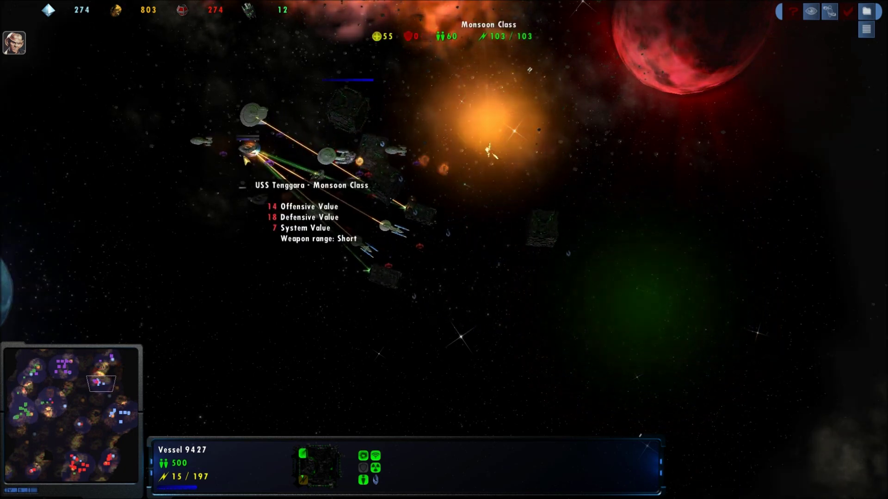
key(Left)
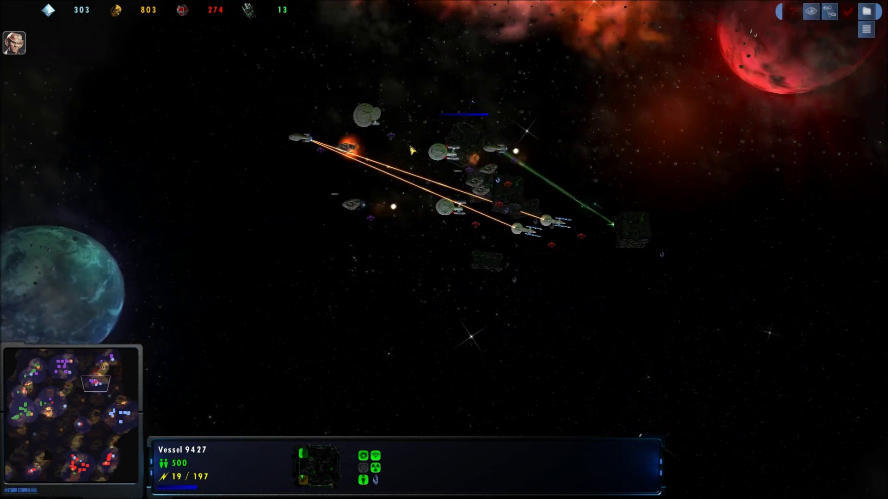
- Box-select the Federation fleet, inspect USS Wasserman, then clear the selection
drag(347, 93, 743, 343)
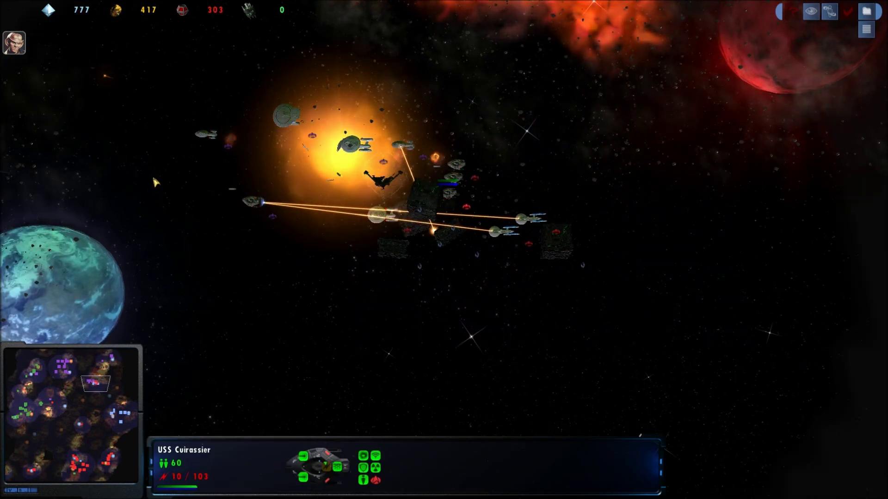
key(Left)
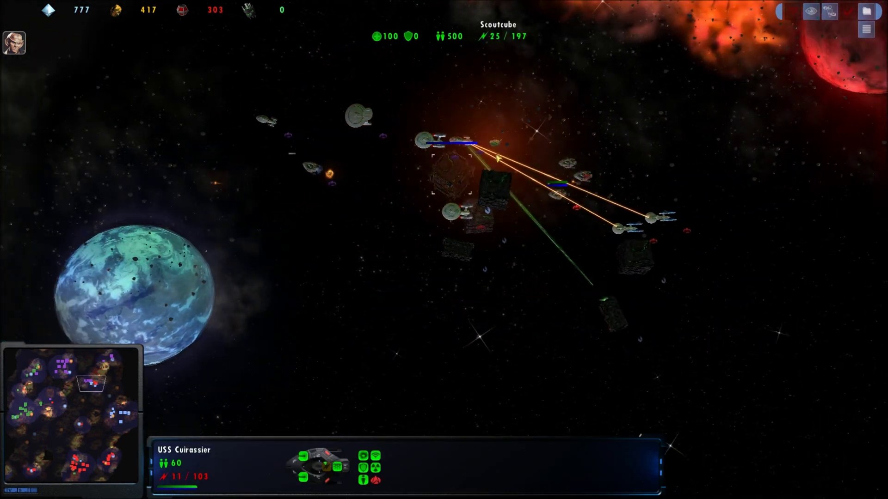
key(Left)
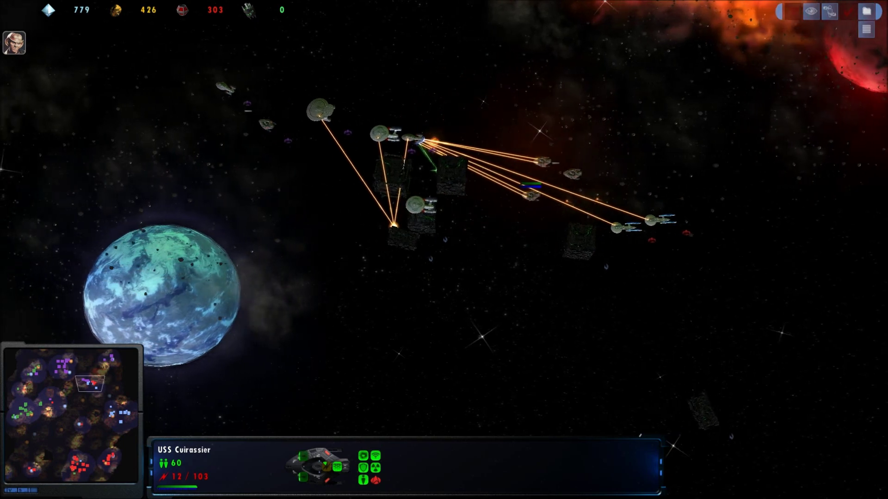
click(508, 141)
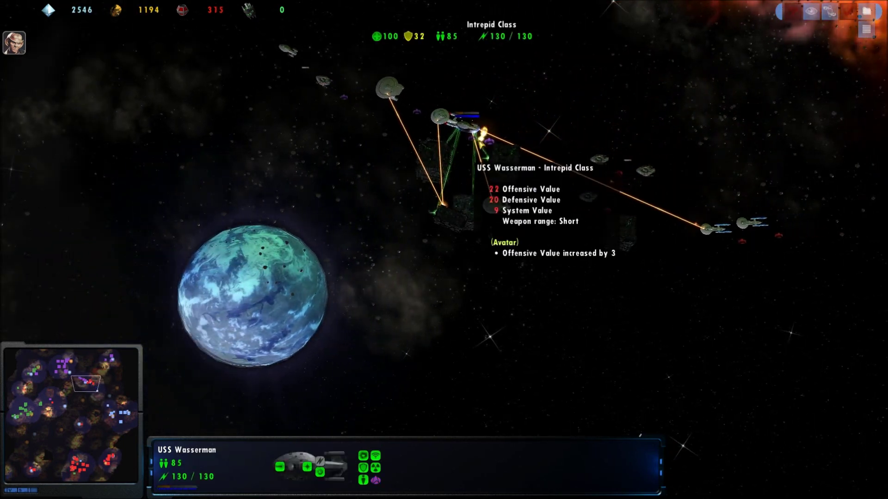
key(Left)
key(Up)
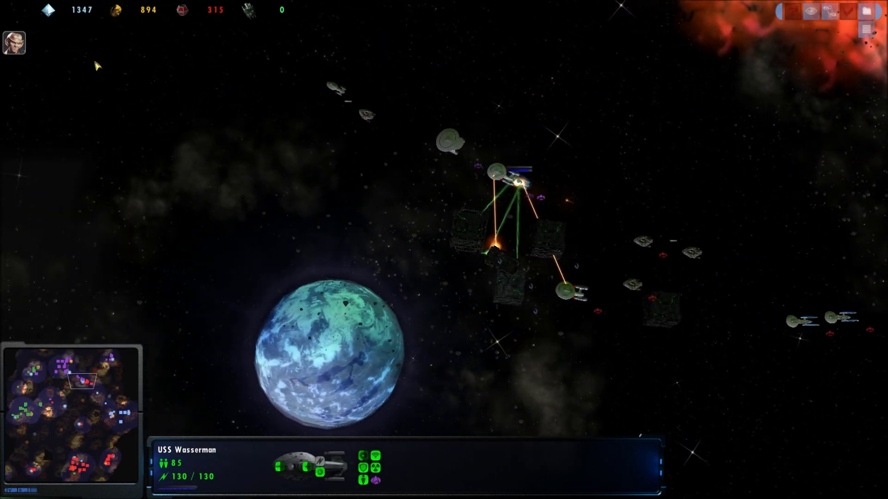
click(417, 182)
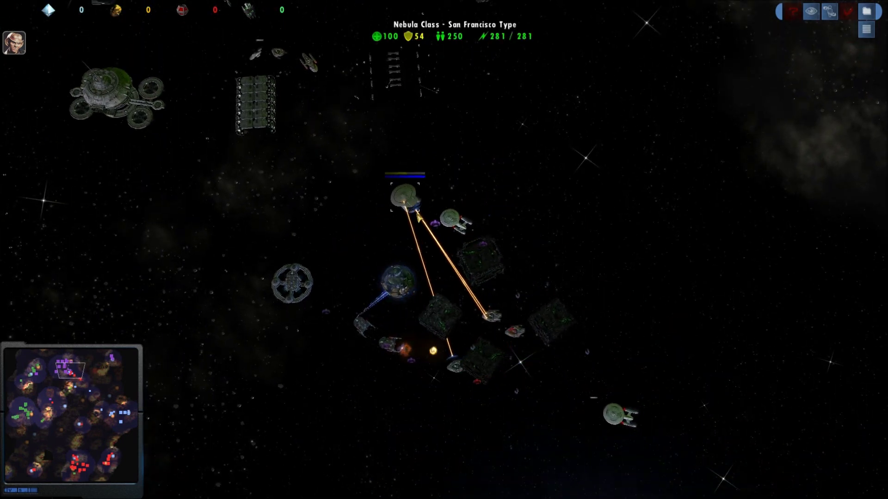
- Inspect USS Stuttgart and USS Kalam while panning up toward the Borg cubes at the base
click(419, 217)
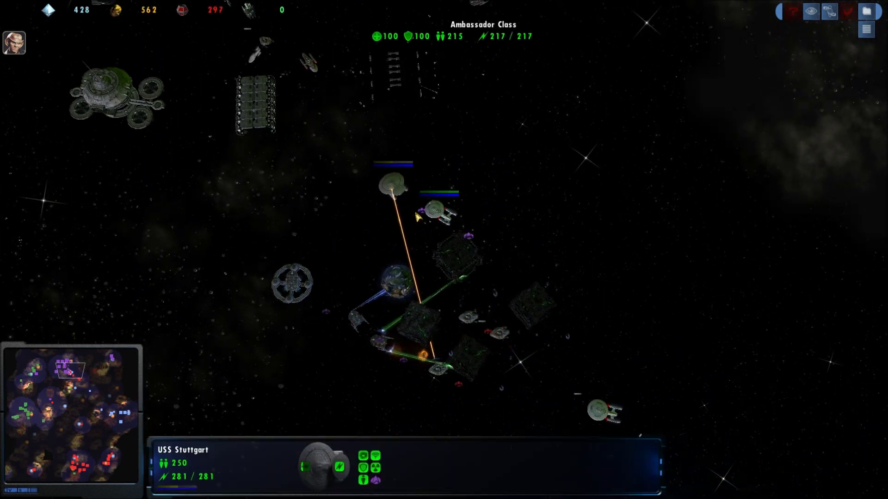
click(310, 64)
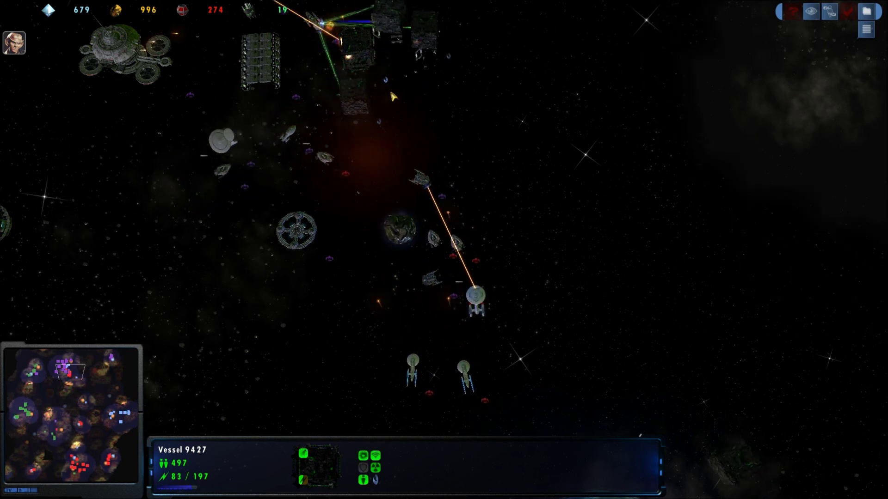
key(Up)
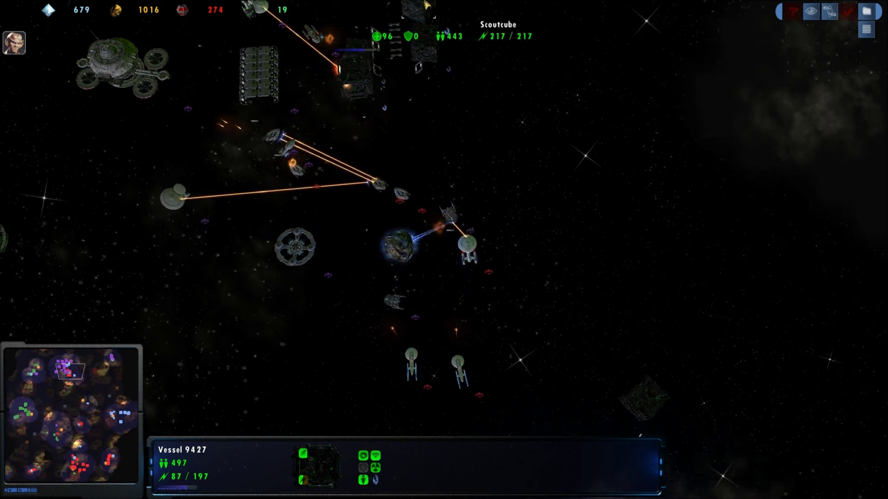
key(Up)
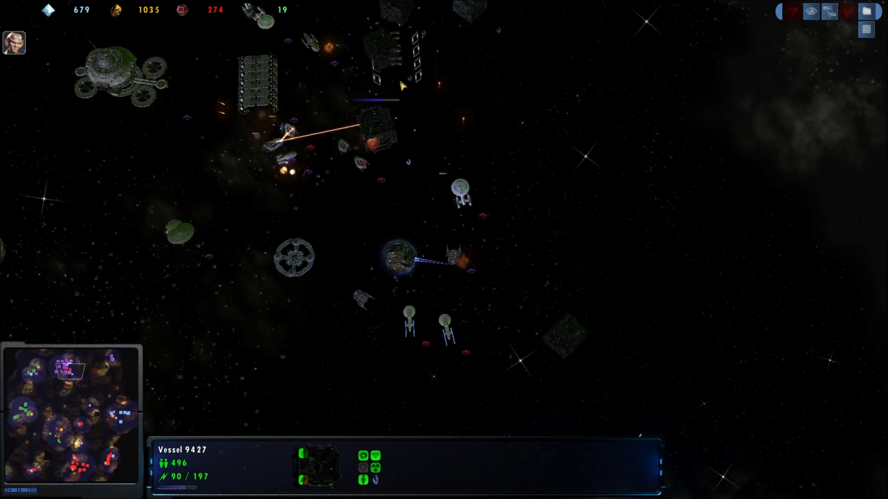
click(317, 82)
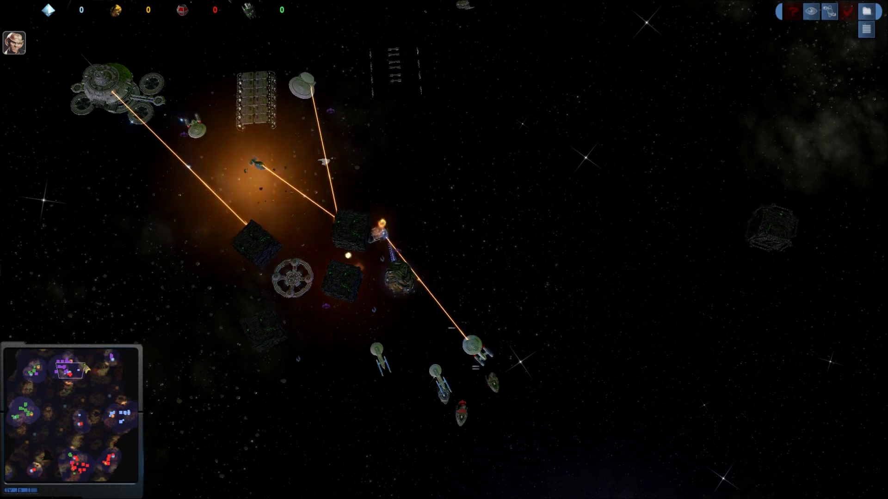
- Check the Storage Dock's health and USS More at the bottom battle, then jump to the upper-left fight
click(80, 473)
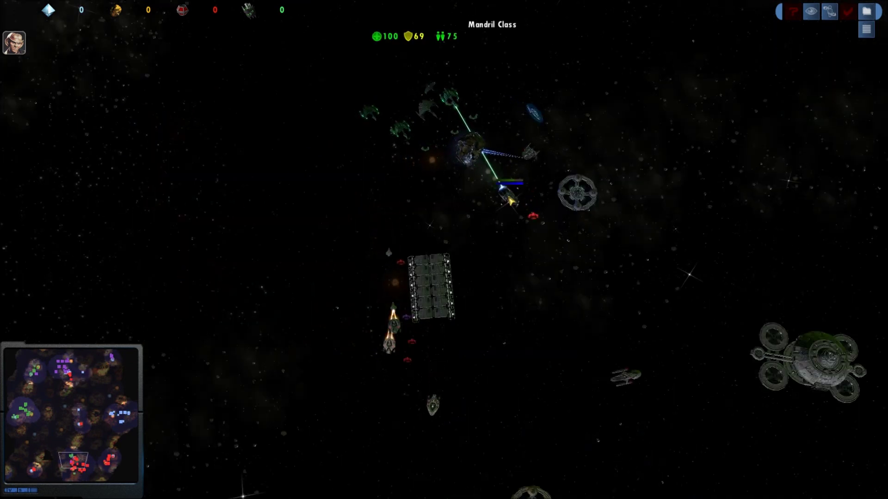
click(584, 206)
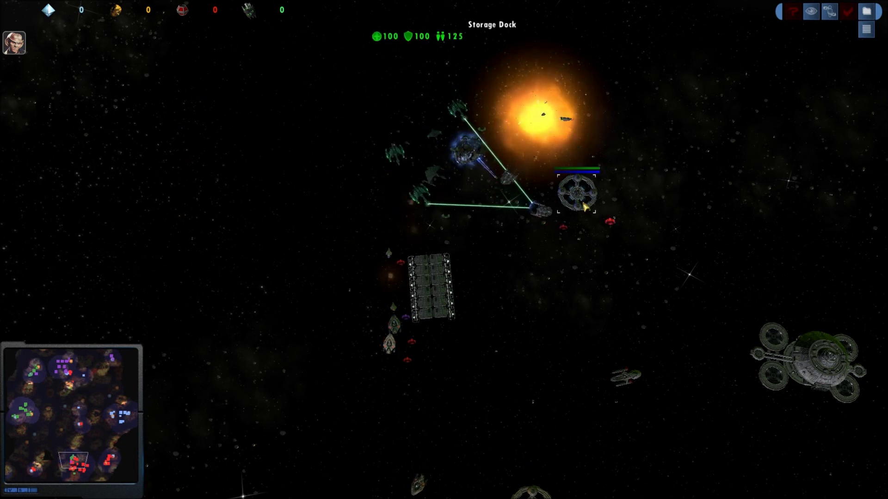
click(393, 416)
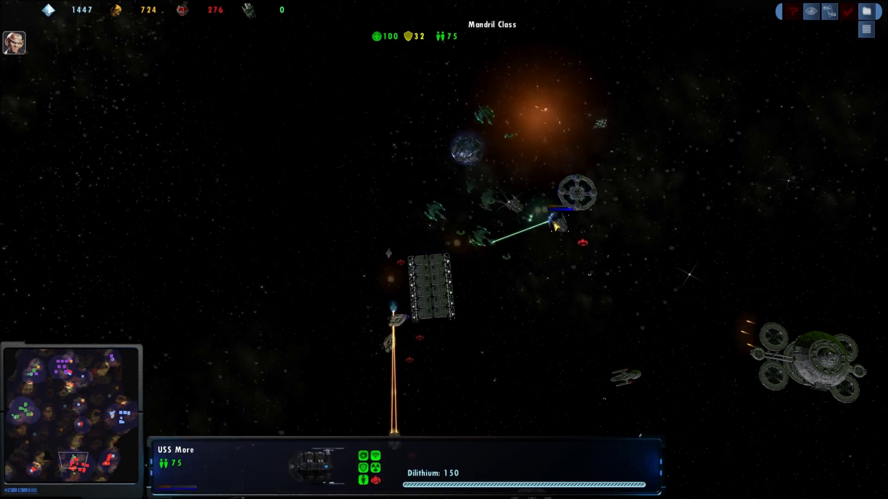
click(59, 390)
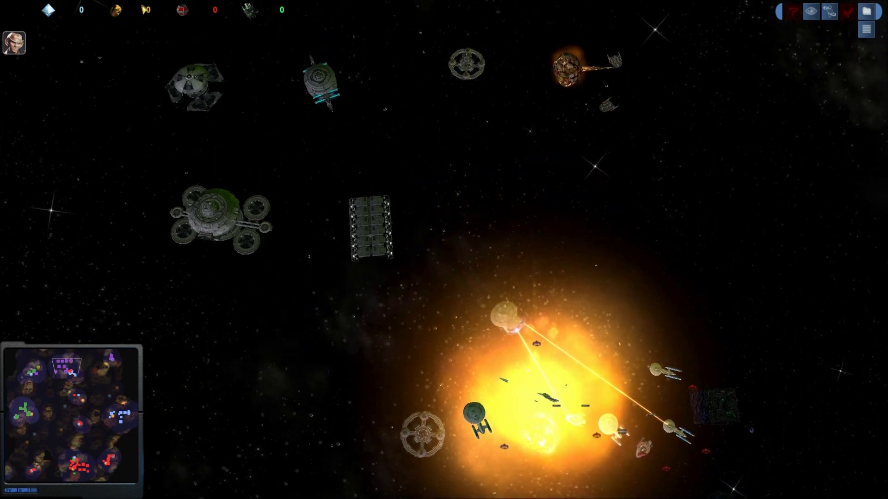
- Inspect the Command Base and frame the Federation ships and nearby Borg cubes after the network pause
click(185, 72)
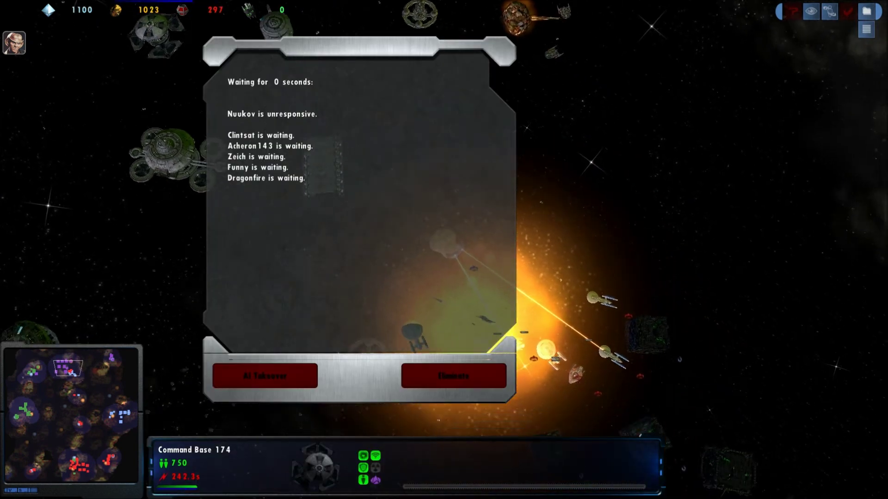
key(Down)
key(Down)
key(Down)
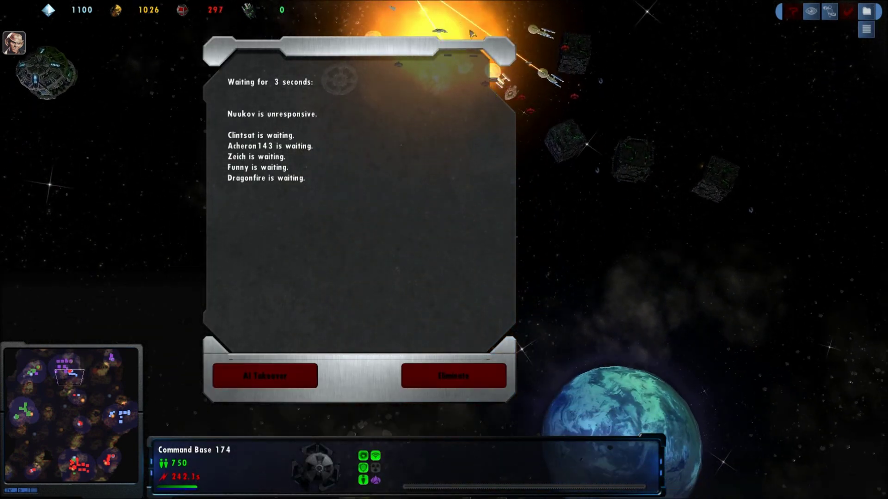
key(Up)
key(Left)
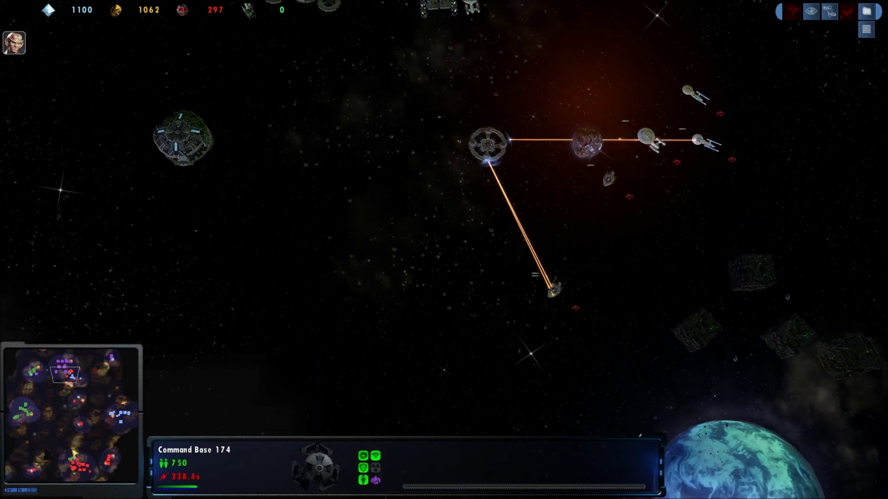
- Inspect USS Abraham in the lower-left, then move to the planet's stations near the top
click(69, 464)
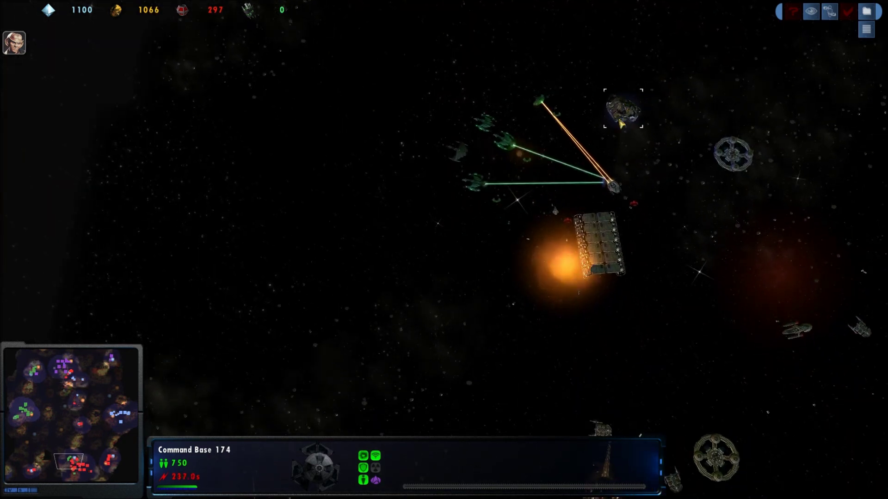
click(592, 149)
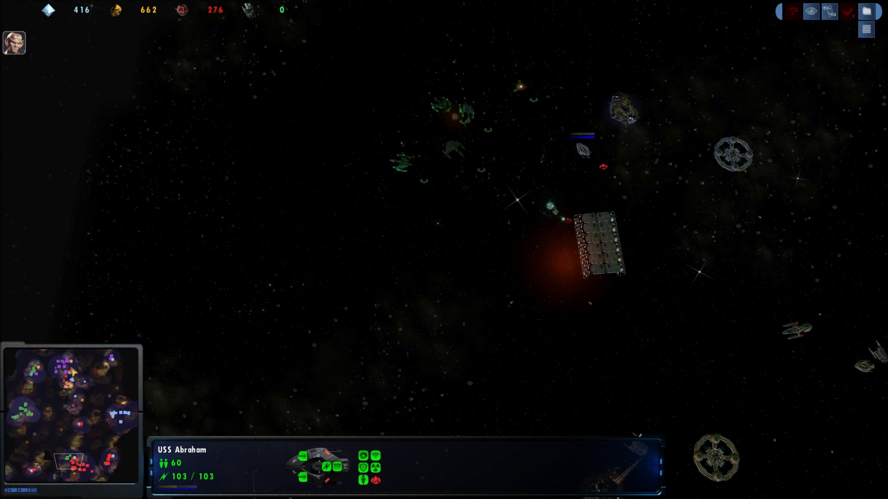
click(65, 481)
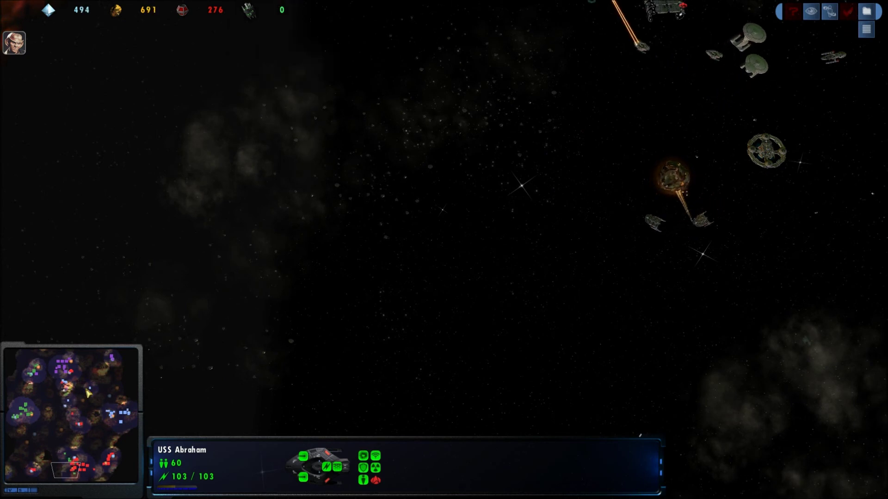
click(65, 382)
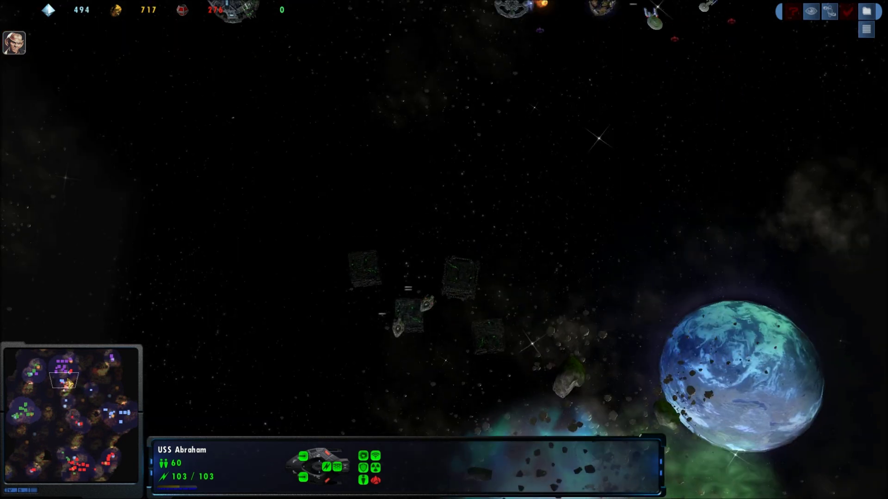
key(Down)
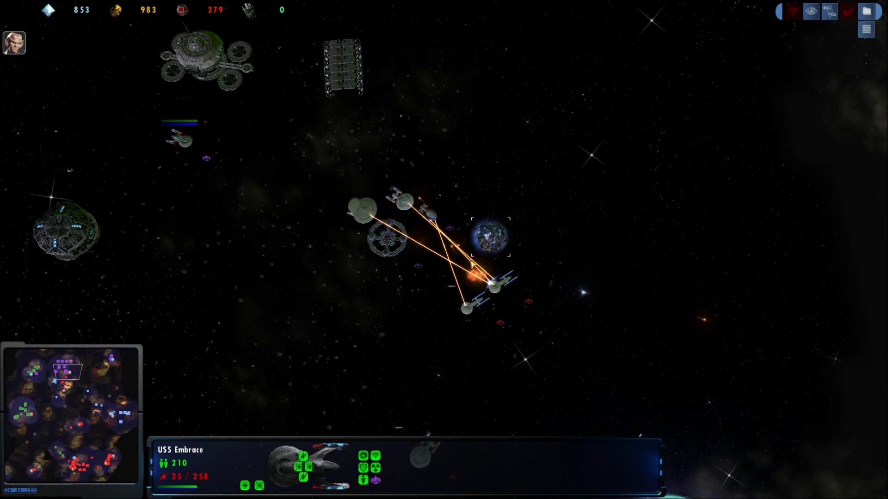
- Clear the selection, bring the planet into view, and inspect USS Embrace
key(Left)
key(Right)
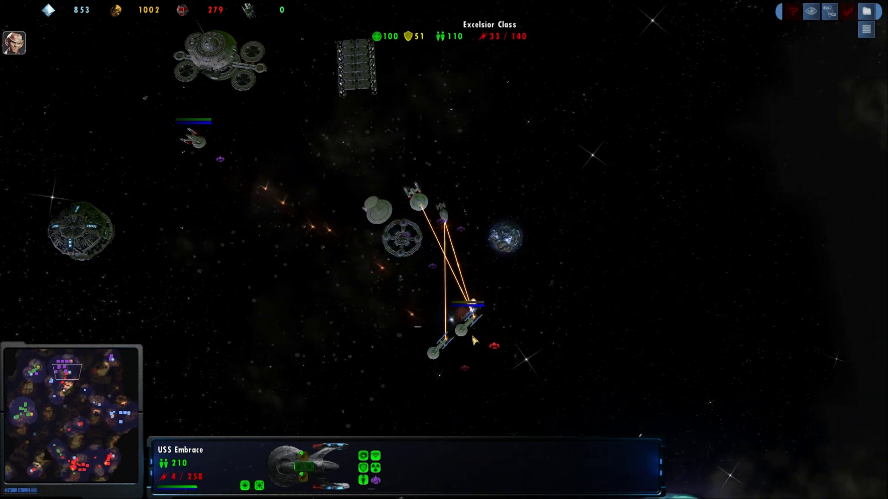
click(246, 307)
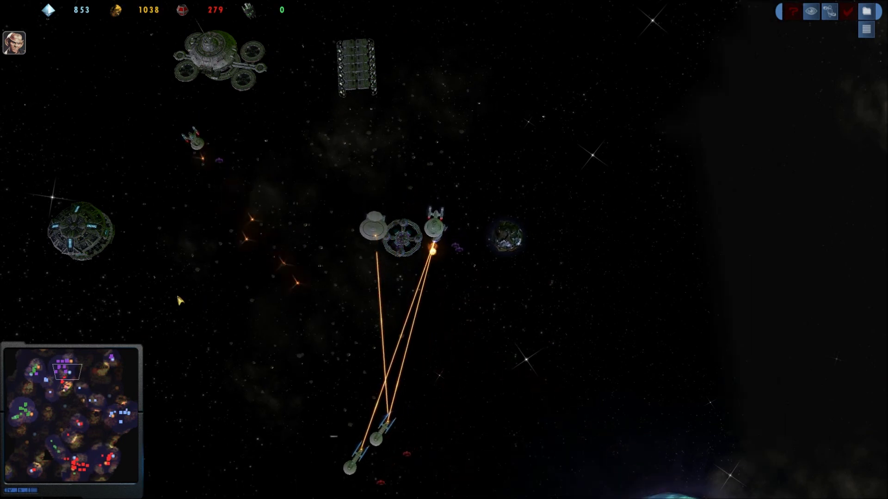
key(Down)
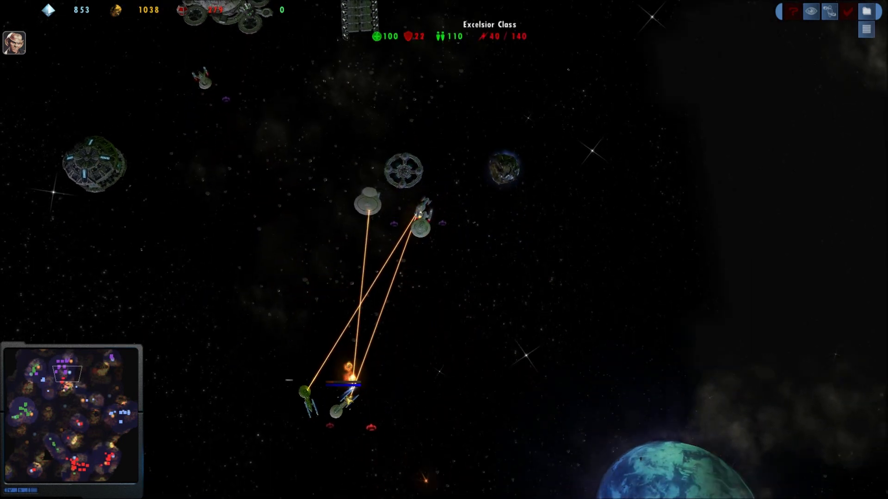
click(203, 78)
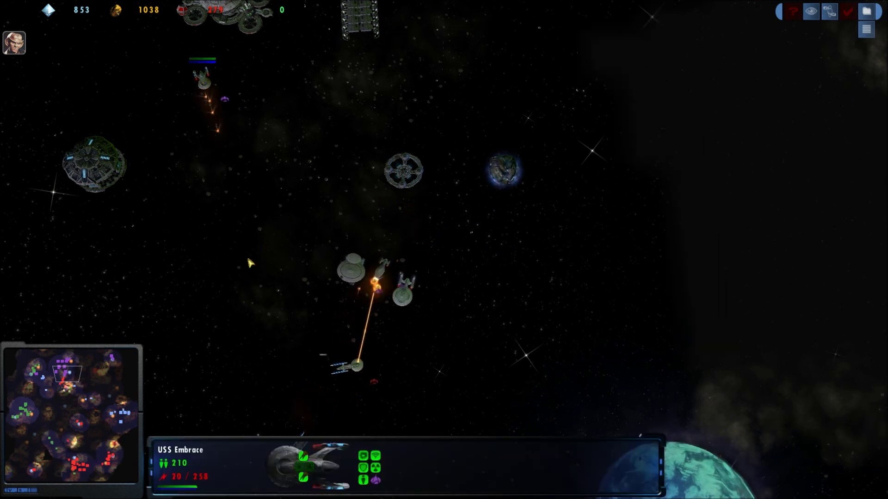
key(Down)
key(Down)
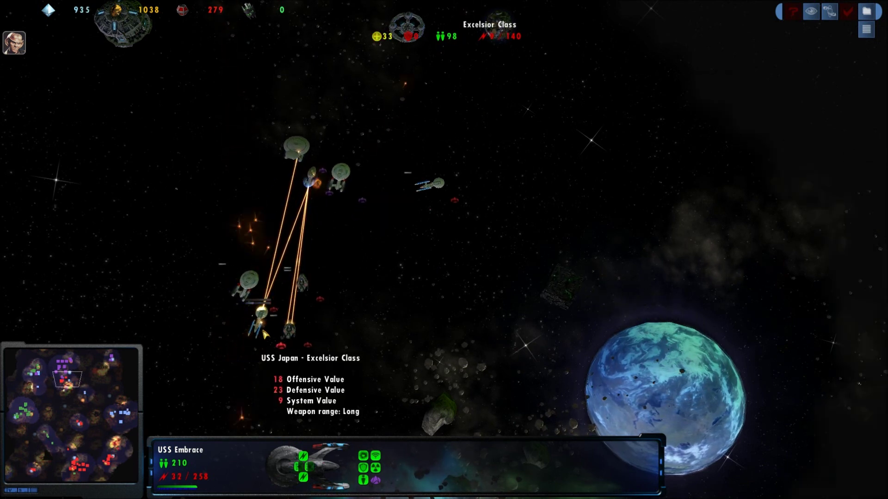
- Check USS Khe Sanh and USS Bamboo, then jump to the exploding enemy outpost
key(Up)
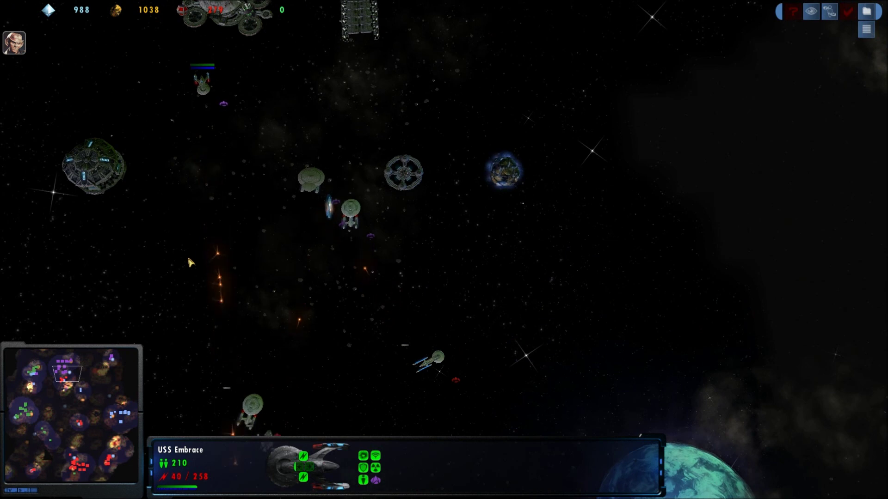
key(Down)
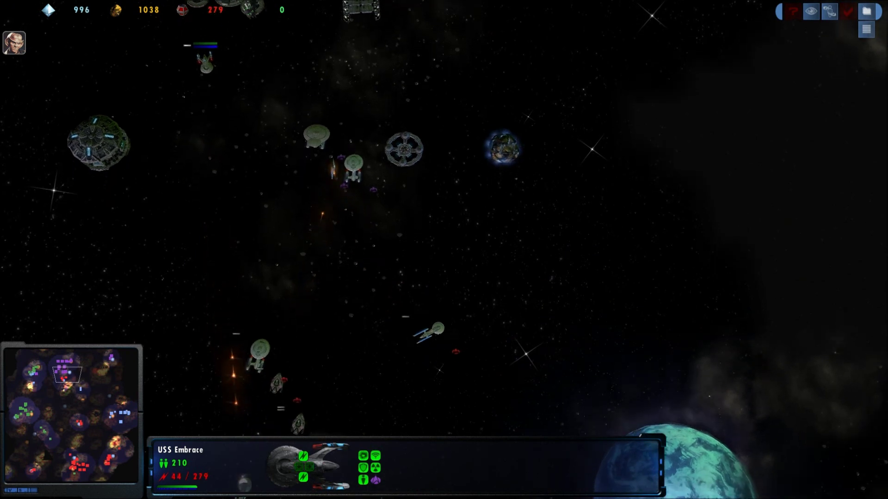
key(Up)
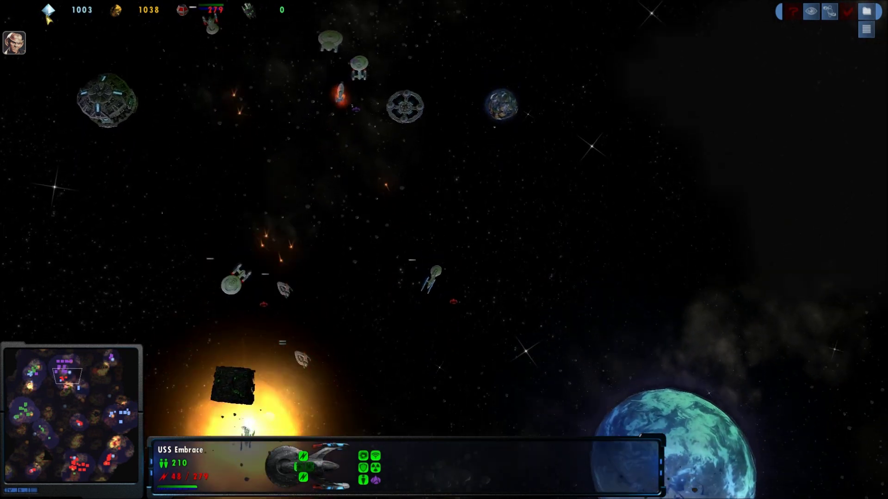
key(Up)
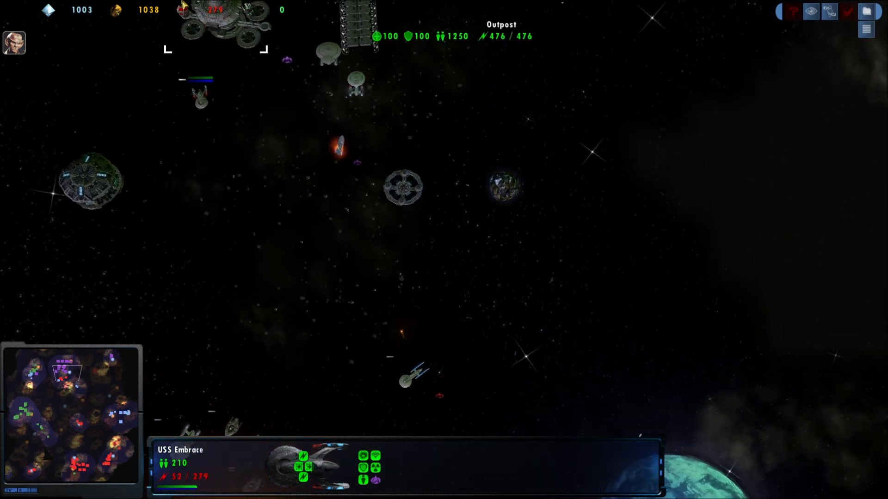
click(347, 158)
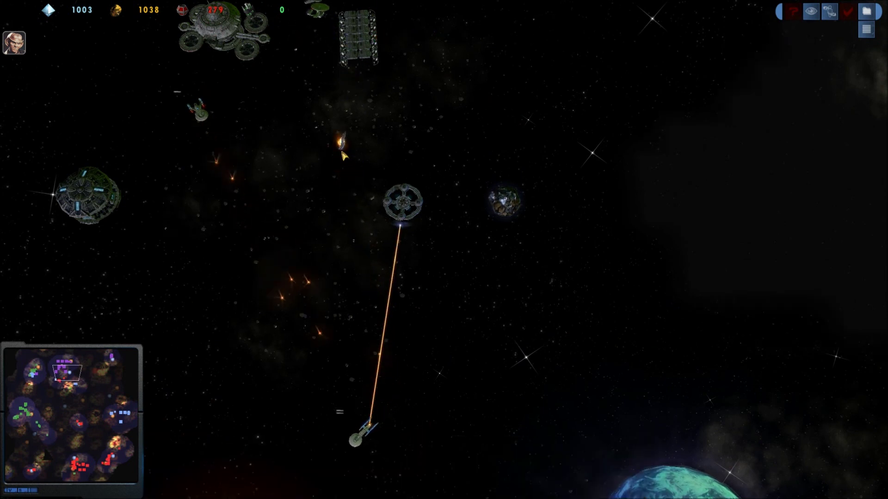
key(Down)
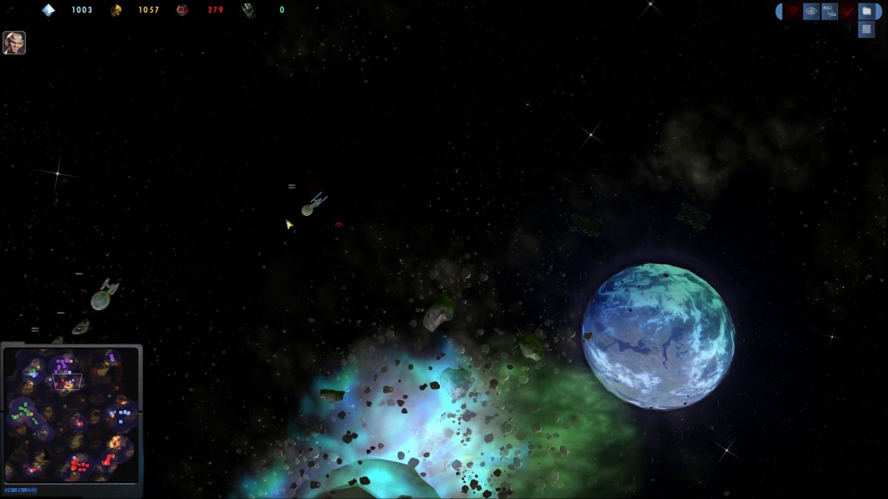
click(304, 208)
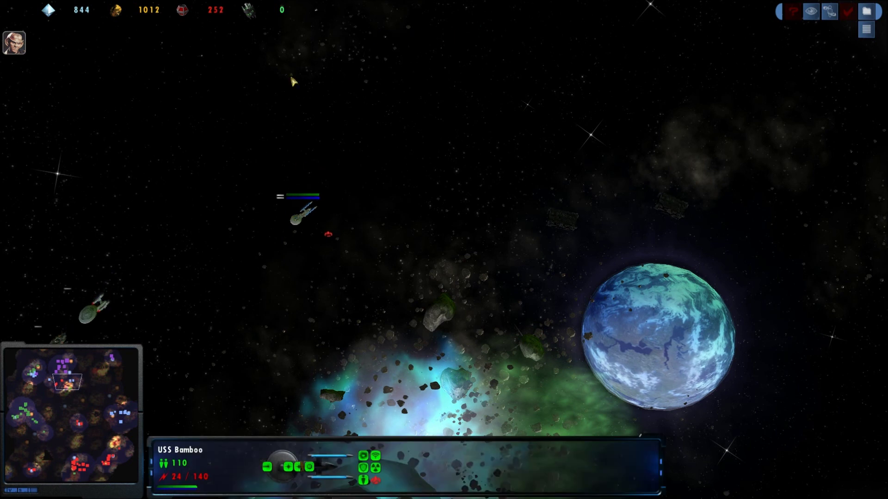
click(69, 371)
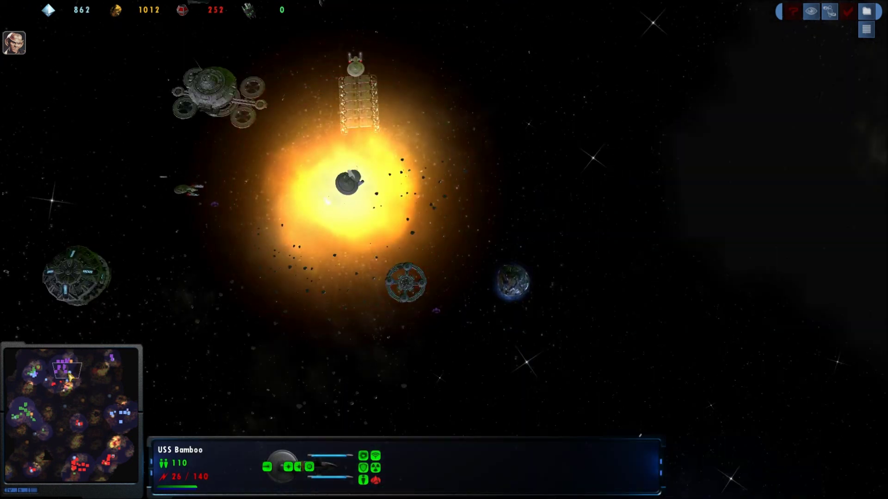
- Follow the exploding Borg cubes around the map, then jump the view to the green enemy structures
click(52, 381)
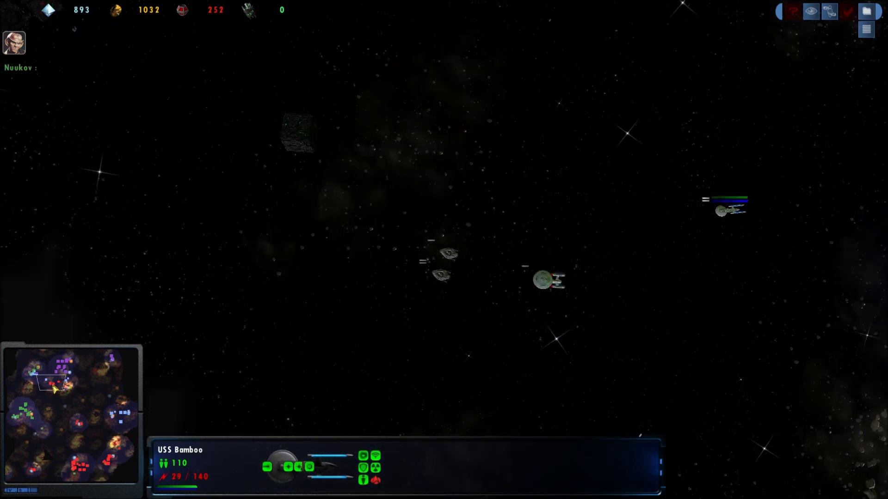
key(Up)
key(Left)
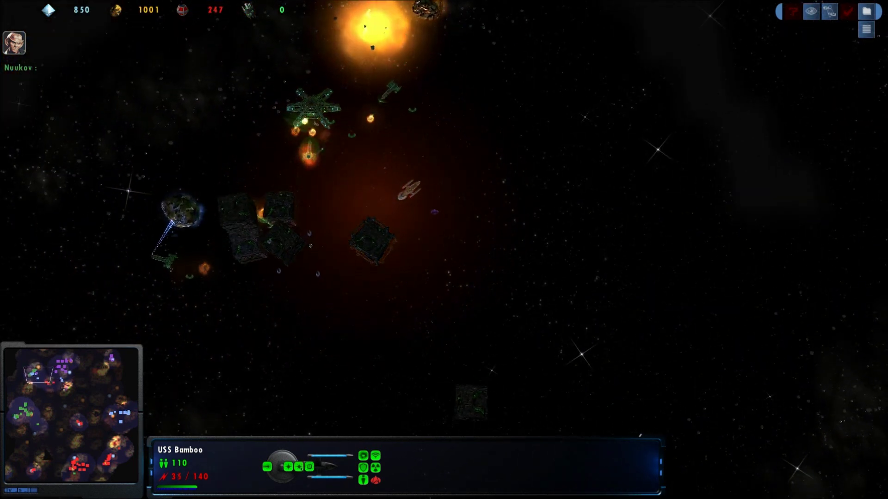
key(Down)
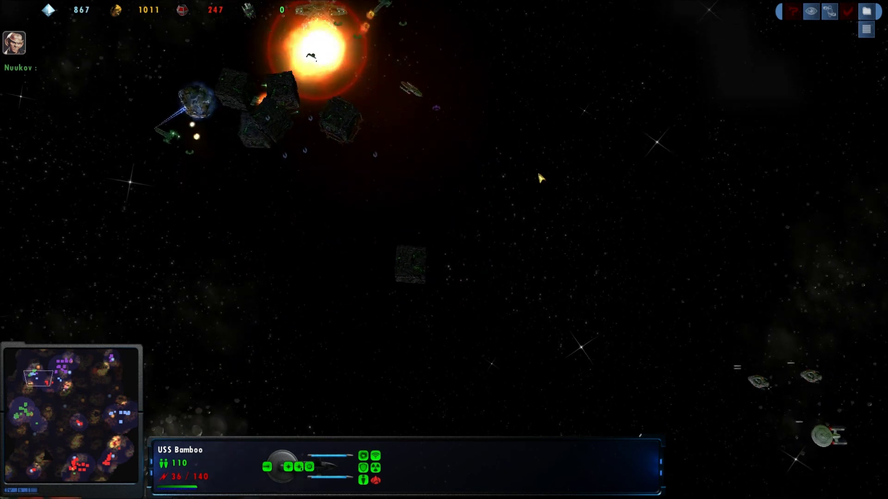
key(Down)
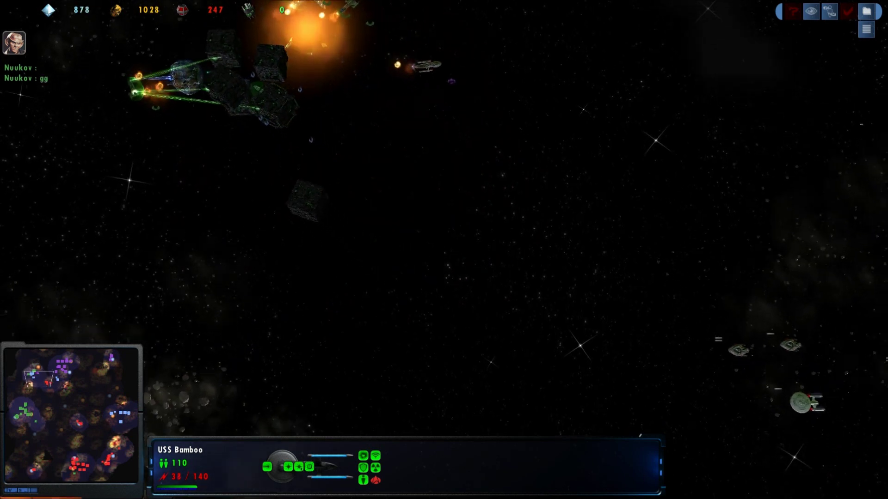
key(Down)
key(Right)
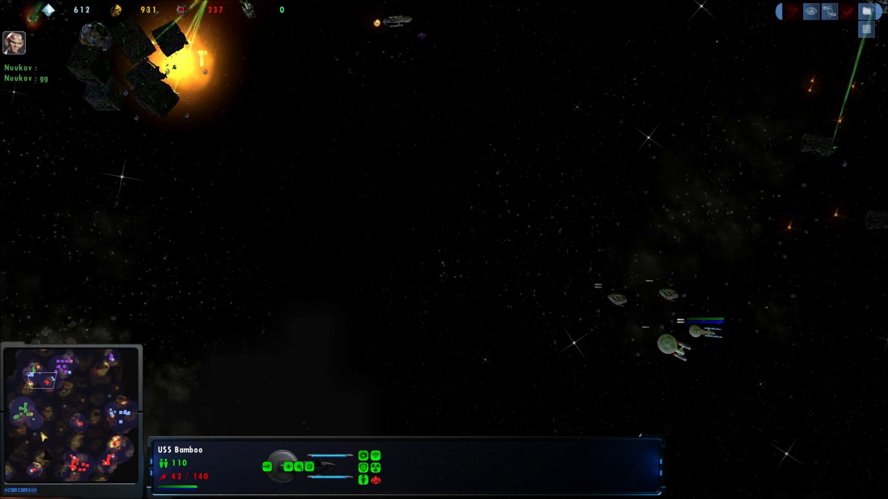
click(36, 419)
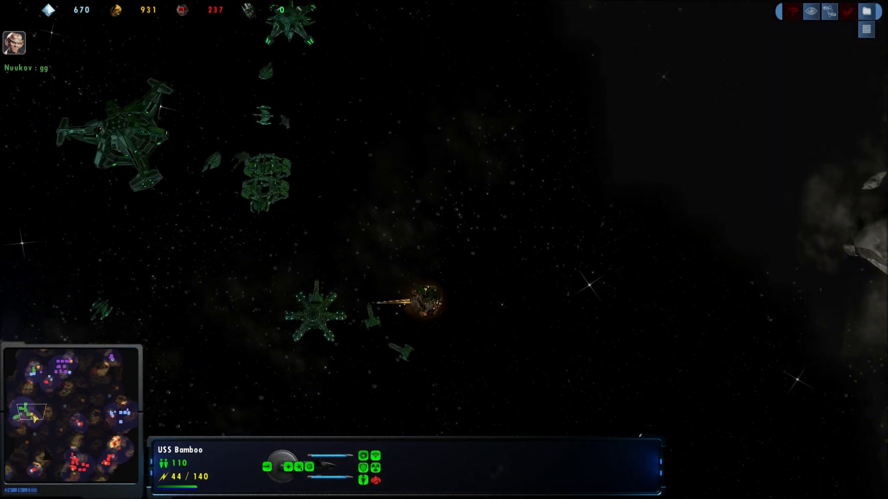